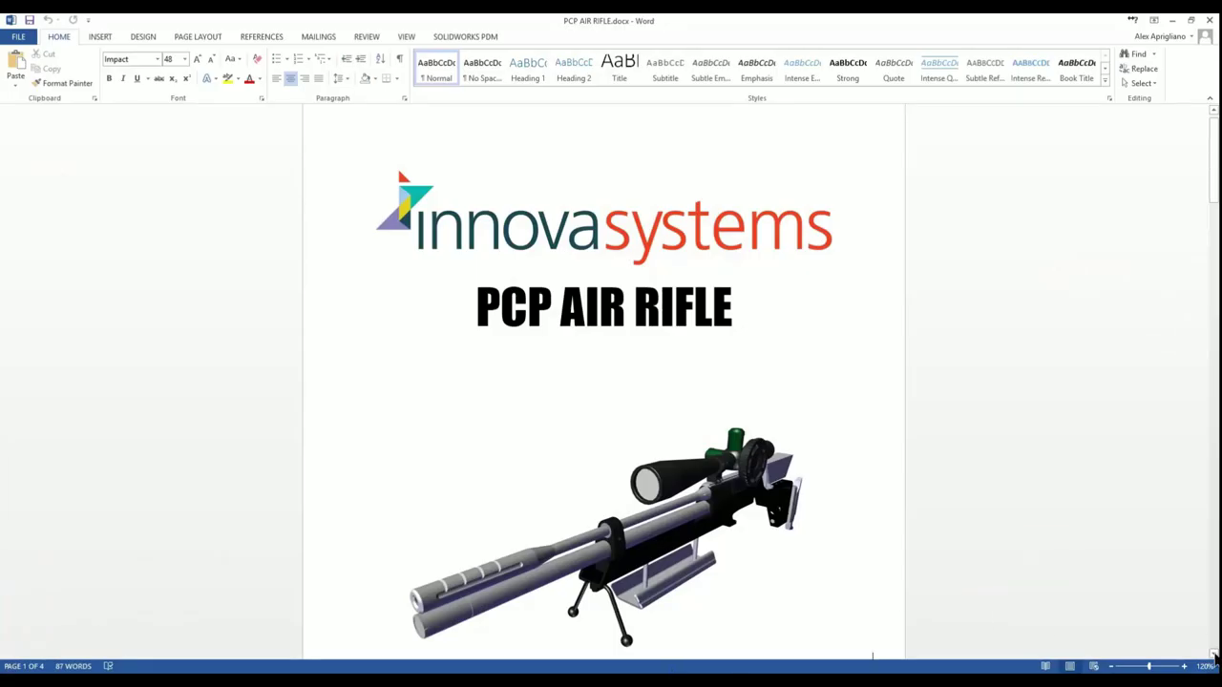
- Scroll the PCP Air Rifle manual from the title page to the empty Chin Rest Assembly page
scroll(1214, 655, down, 10)
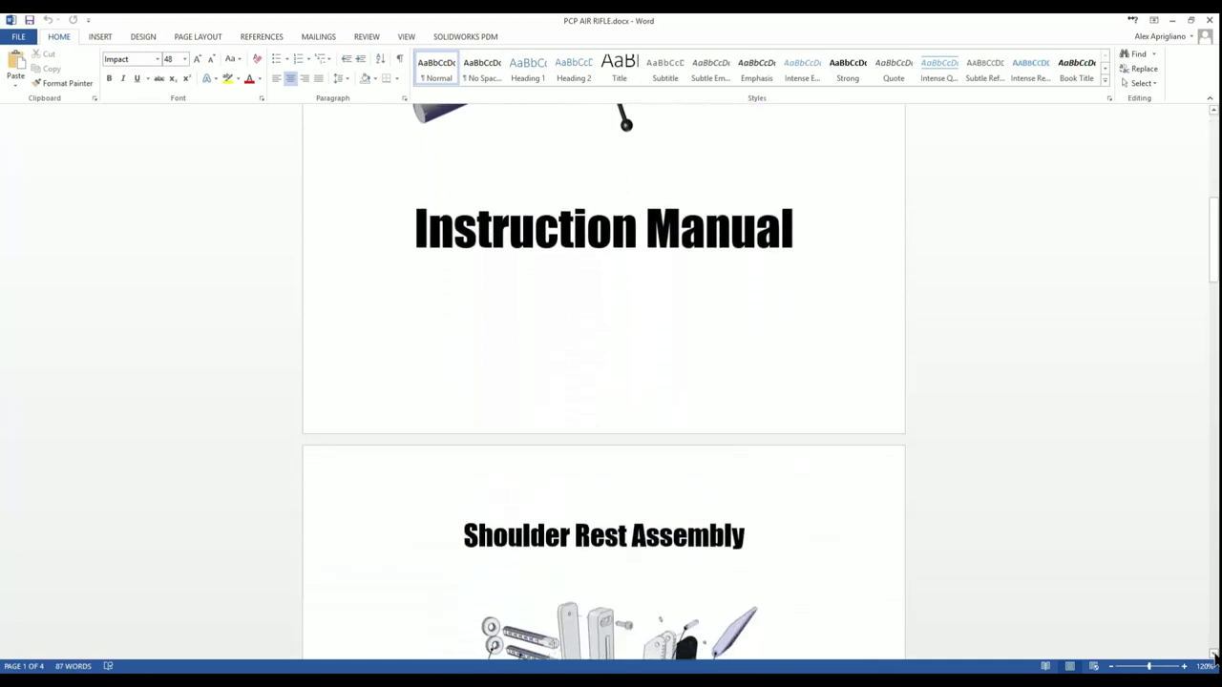
scroll(1214, 655, down, 3)
scroll(1214, 654, down, 3)
scroll(1214, 655, down, 3)
scroll(1214, 655, down, 3)
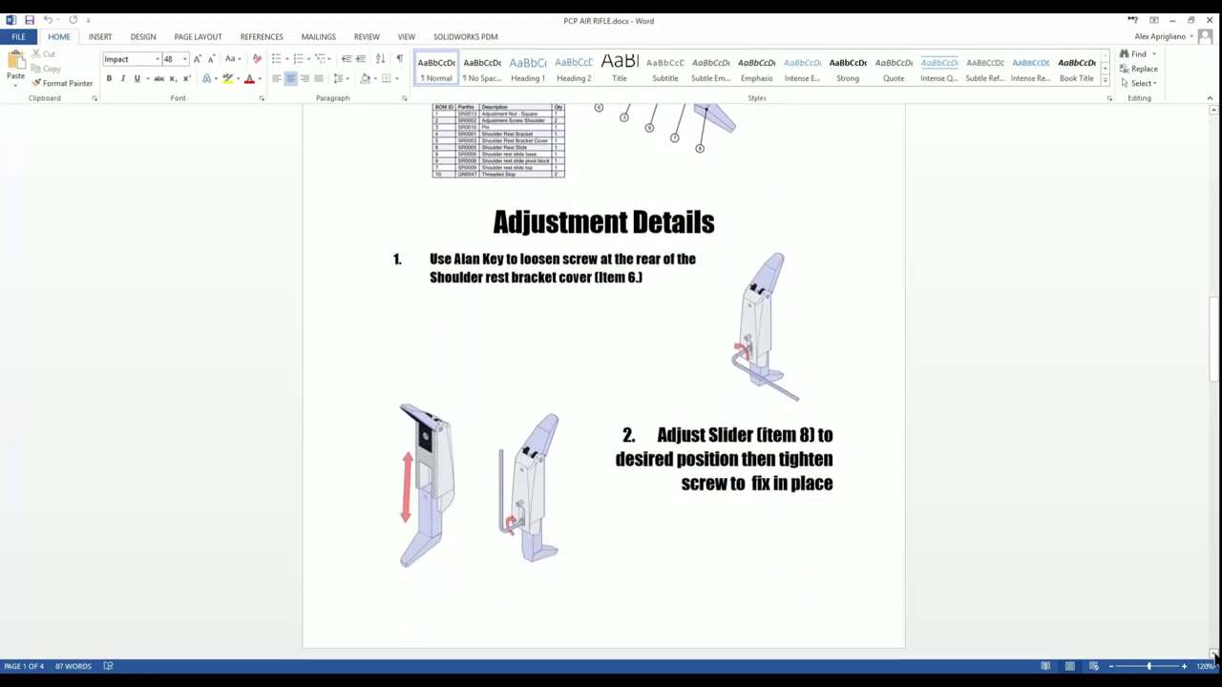
scroll(1214, 654, down, 3)
scroll(1214, 655, down, 3)
scroll(1214, 654, down, 3)
scroll(1214, 654, down, 3)
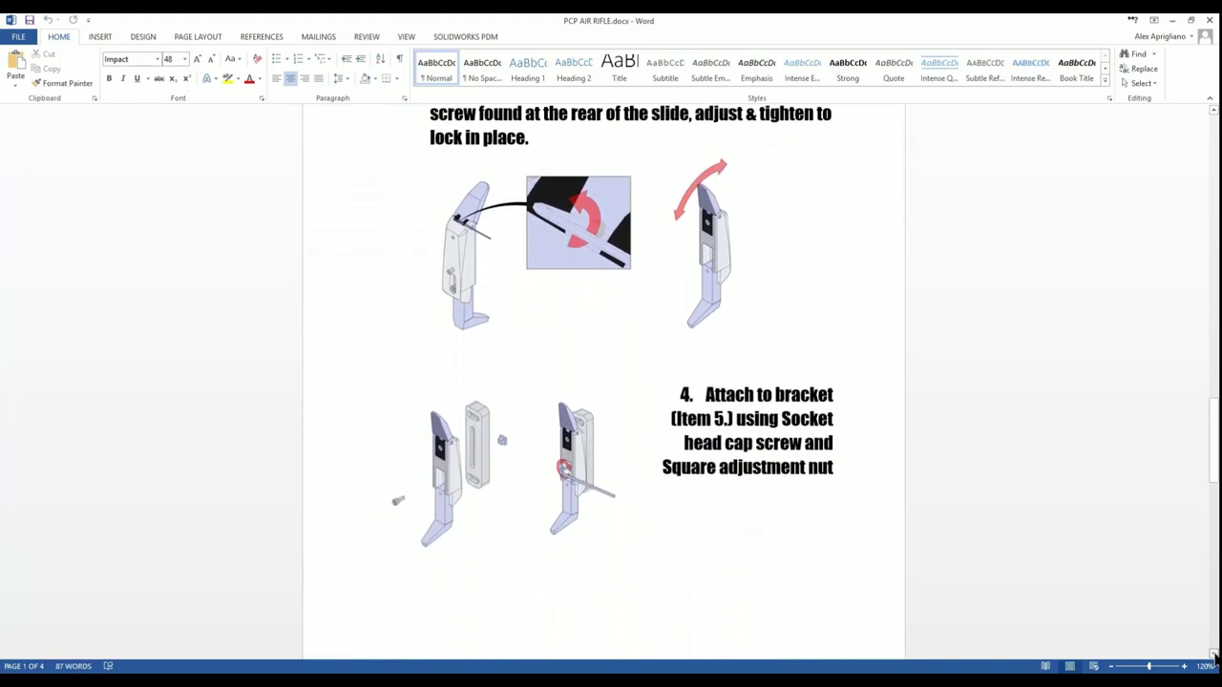
scroll(1213, 654, down, 3)
scroll(1214, 654, down, 3)
scroll(1214, 655, down, 3)
scroll(1214, 654, down, 3)
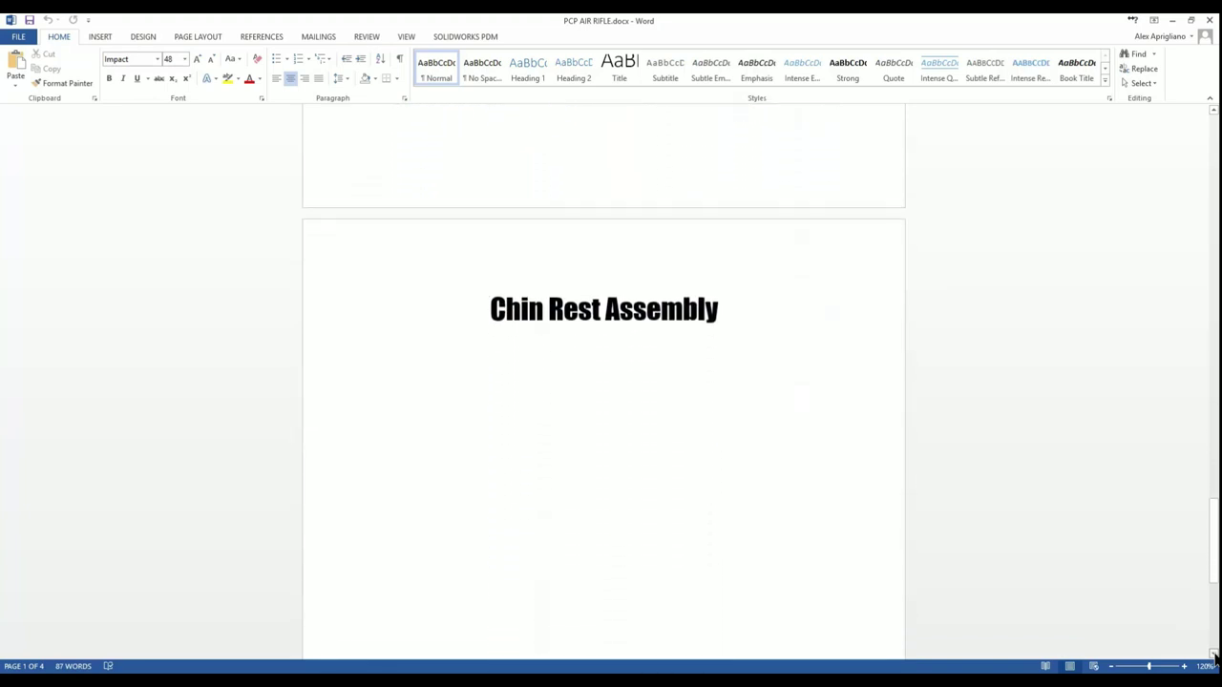
scroll(1214, 655, down, 2)
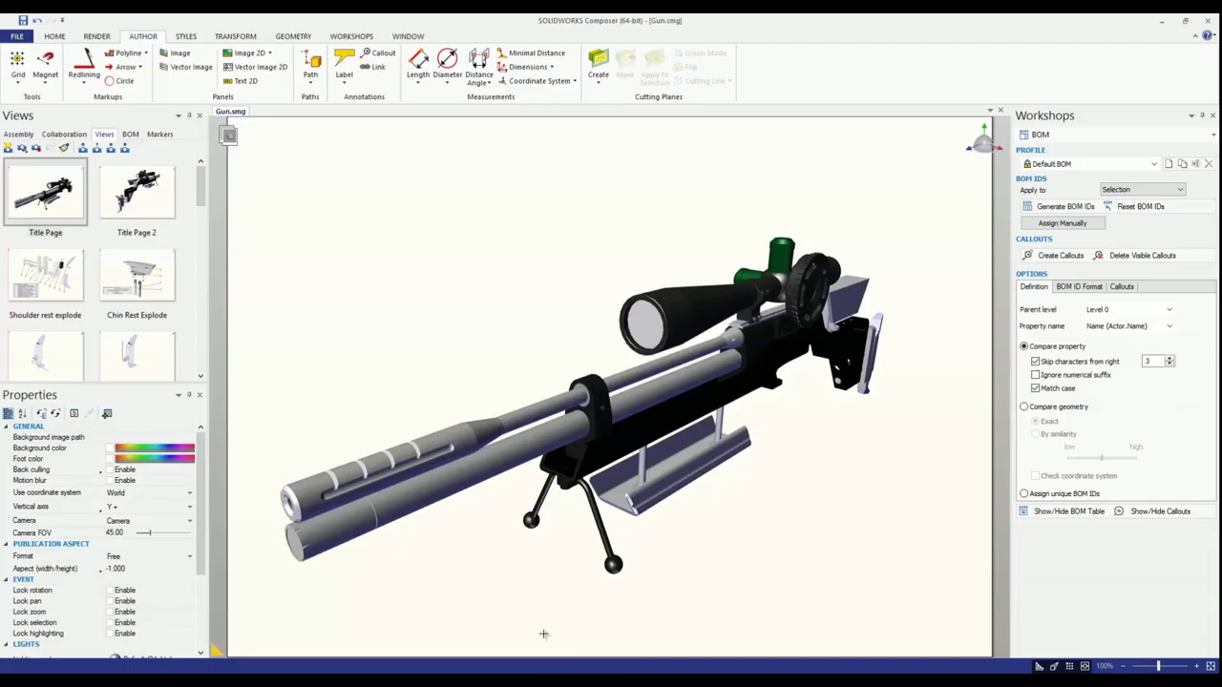
- Preview the Shoulder rest explode view and View 16, then return to Title Page 2 with the Assembly tree
click(66, 282)
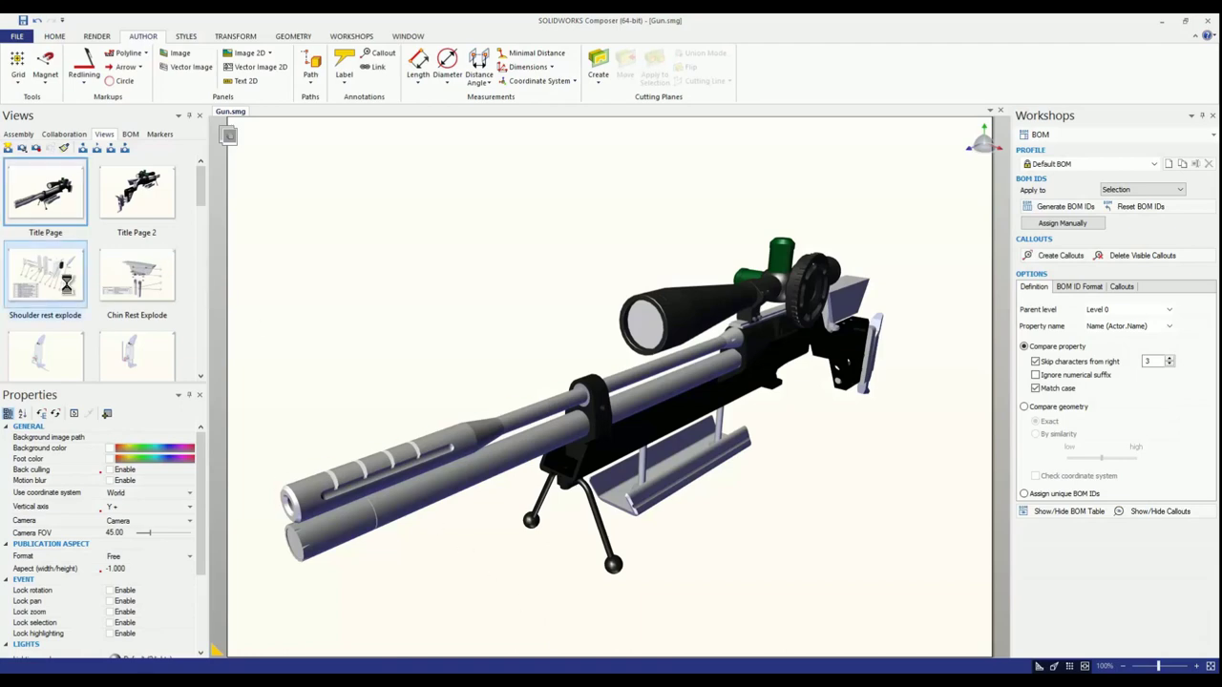
scroll(195, 220, down, 3)
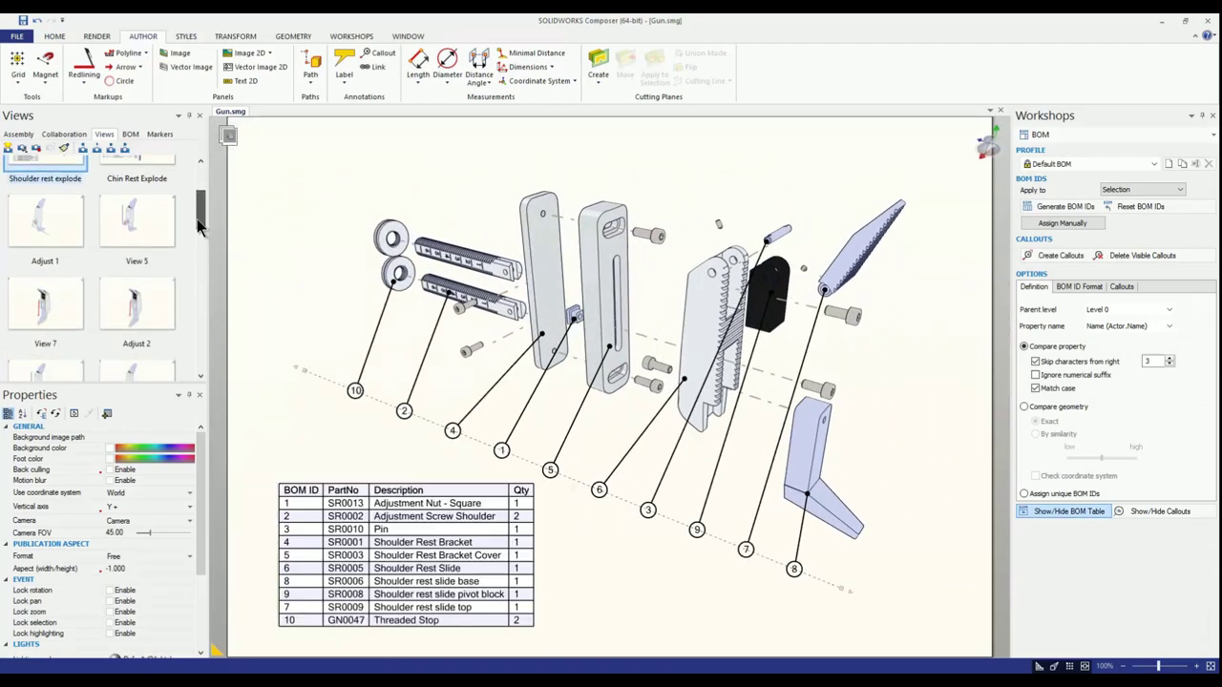
scroll(195, 227, down, 3)
click(57, 305)
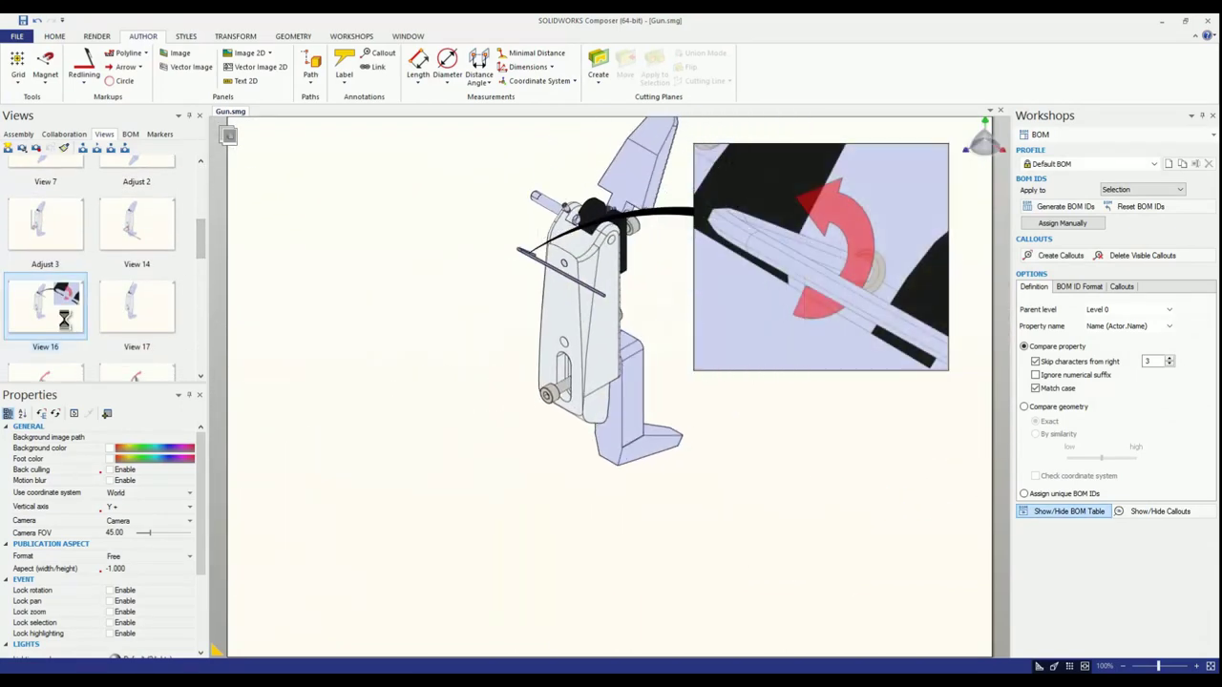
scroll(114, 267, up, 5)
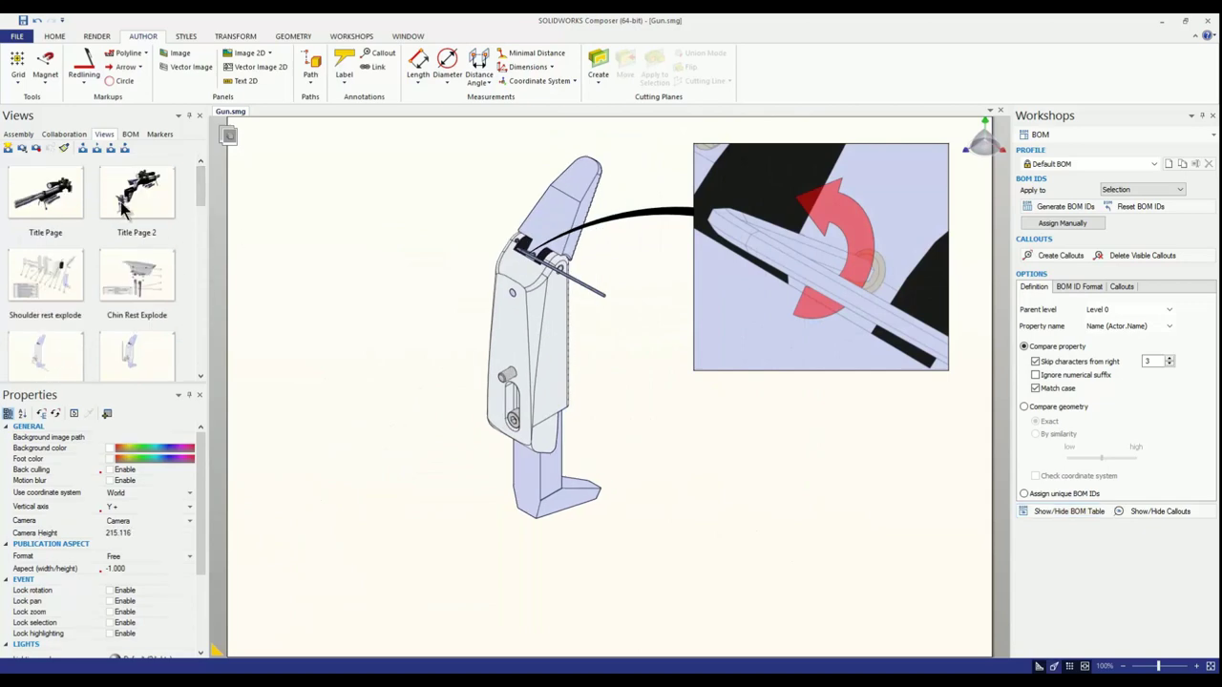
click(136, 196)
click(18, 133)
- Show only the Chin Rest and drag its bracket, screws and nuts apart
right_click(297, 270)
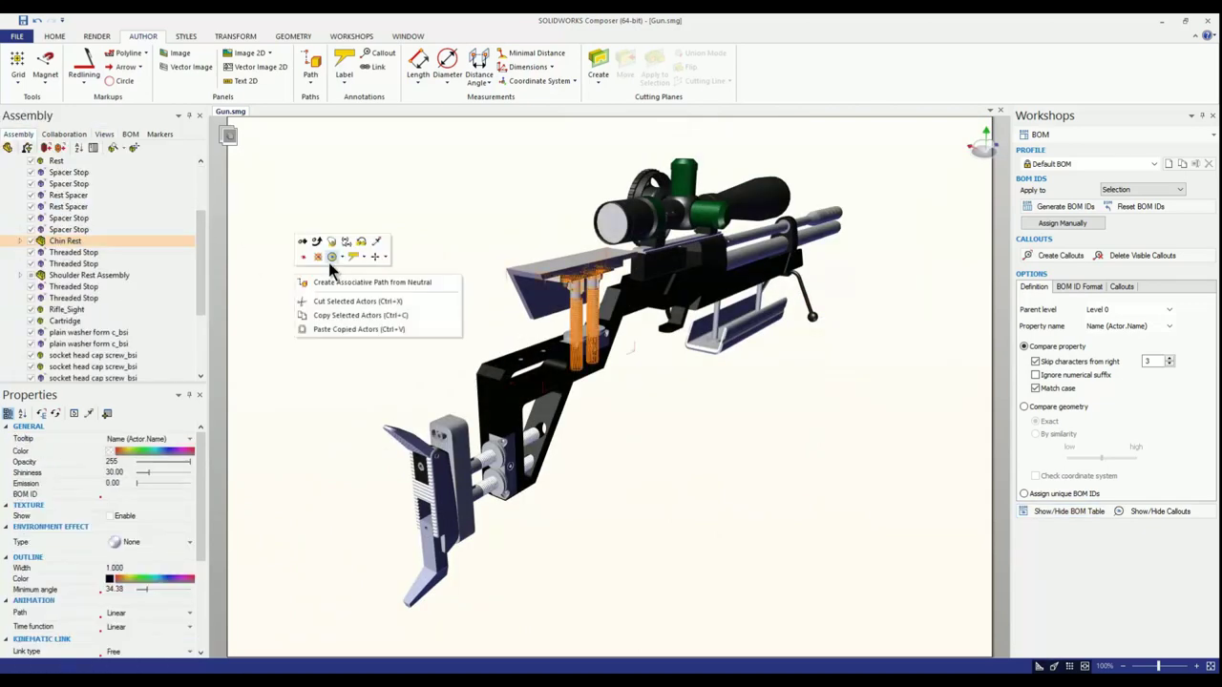
click(327, 247)
click(382, 299)
click(645, 430)
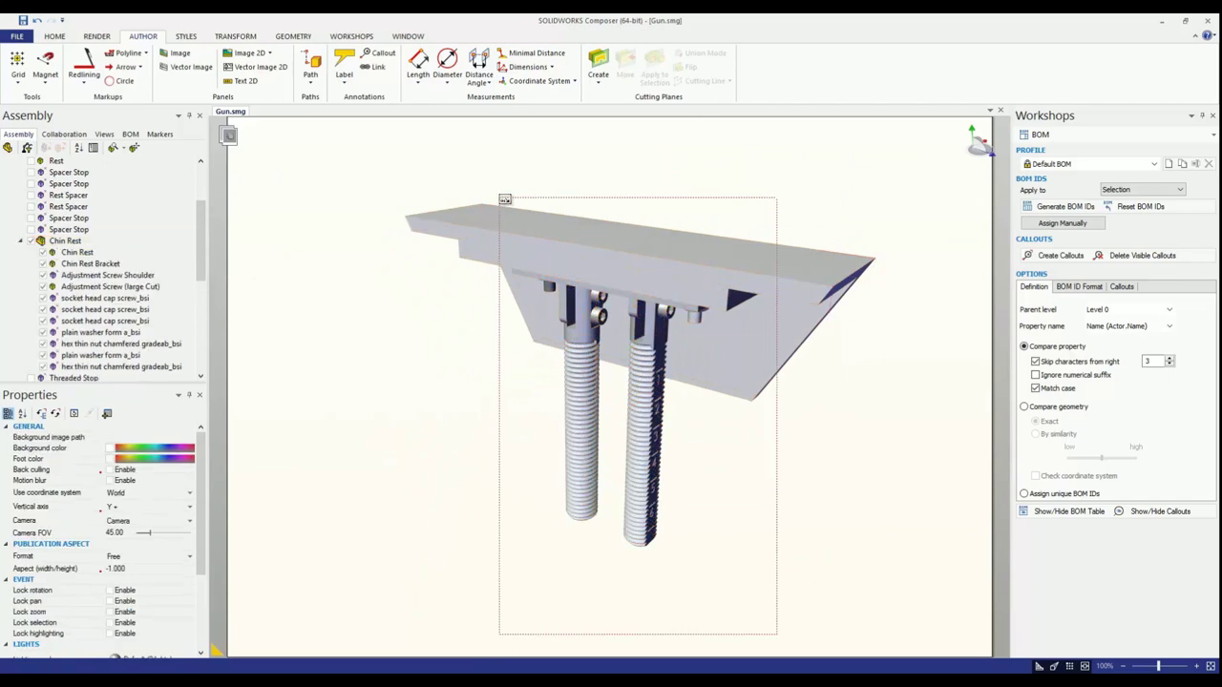
drag(621, 381, 610, 477)
scroll(483, 410, down, 3)
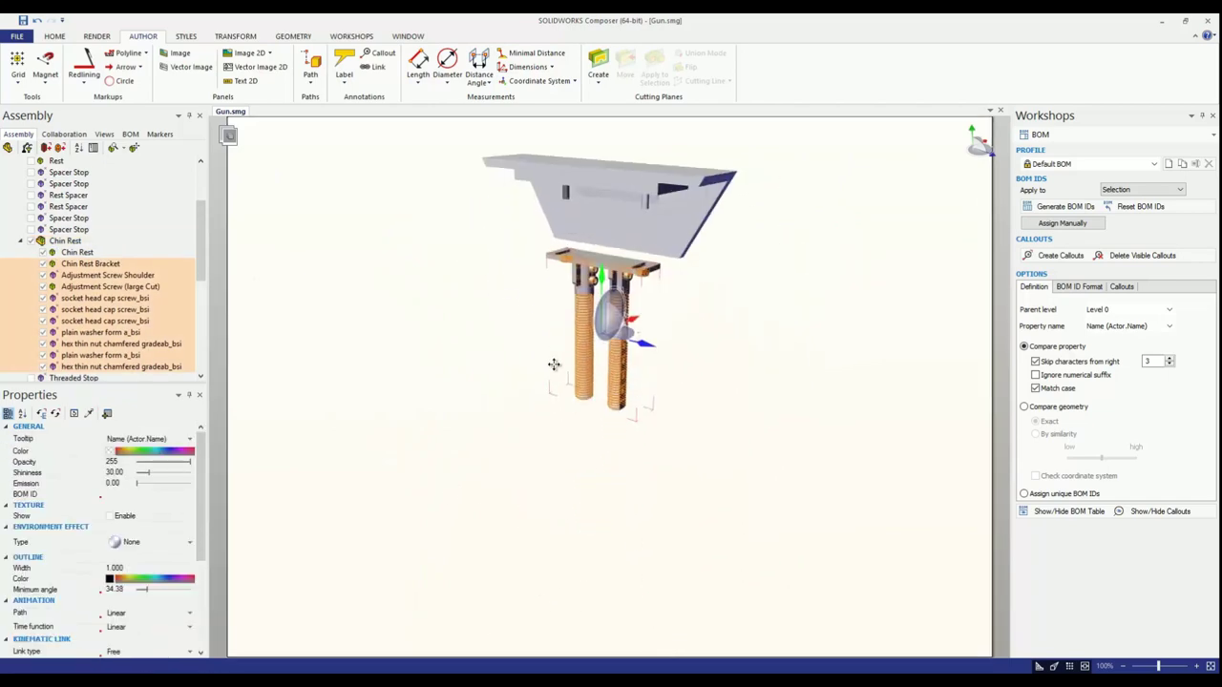
click(655, 303)
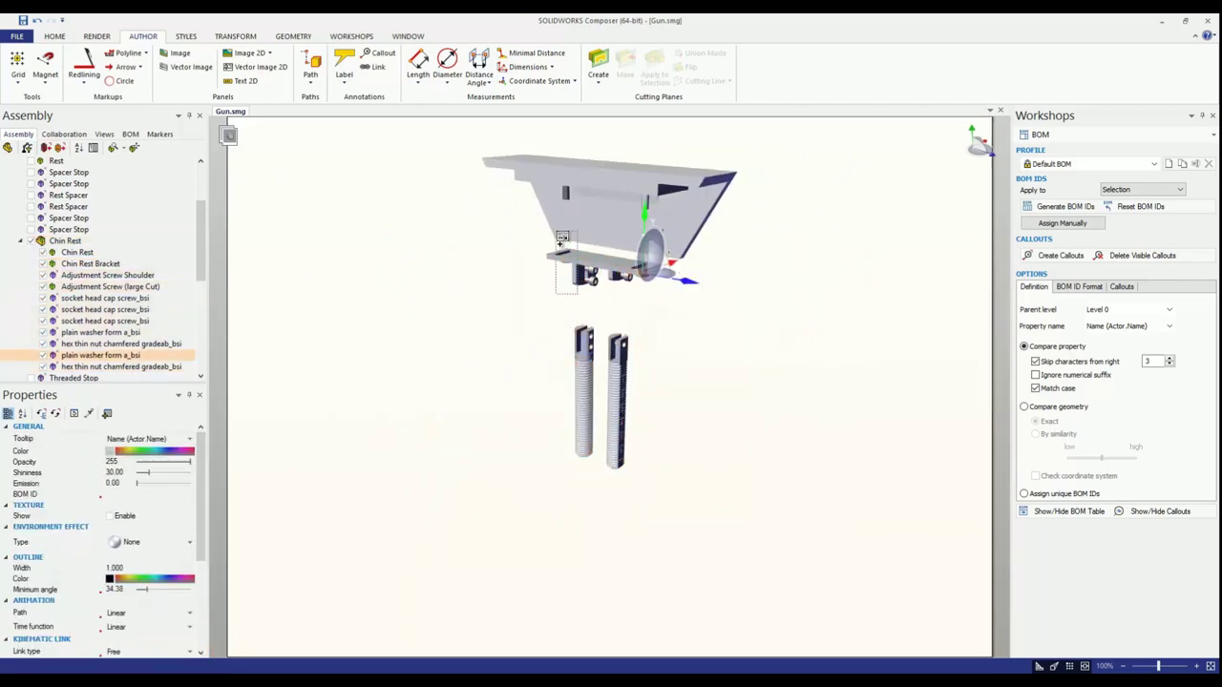
- Add associative path lines from the nuts and screws back to their original positions
click(635, 285)
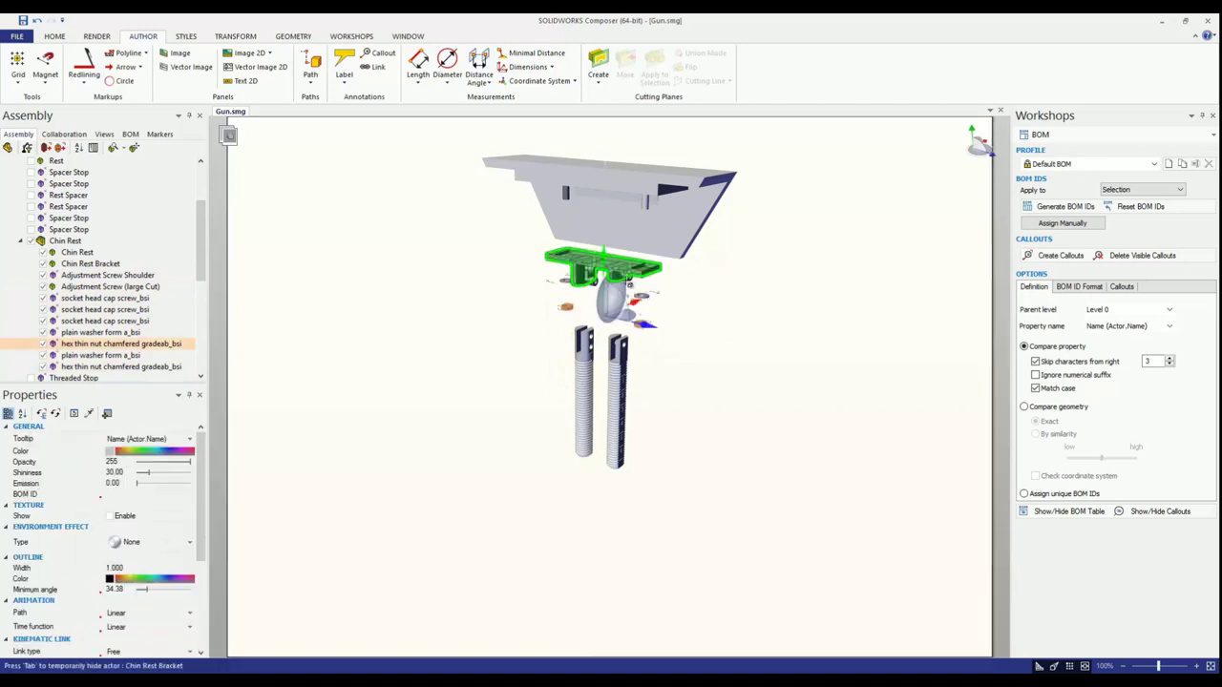
ctrl+click(584, 391)
click(310, 67)
click(324, 127)
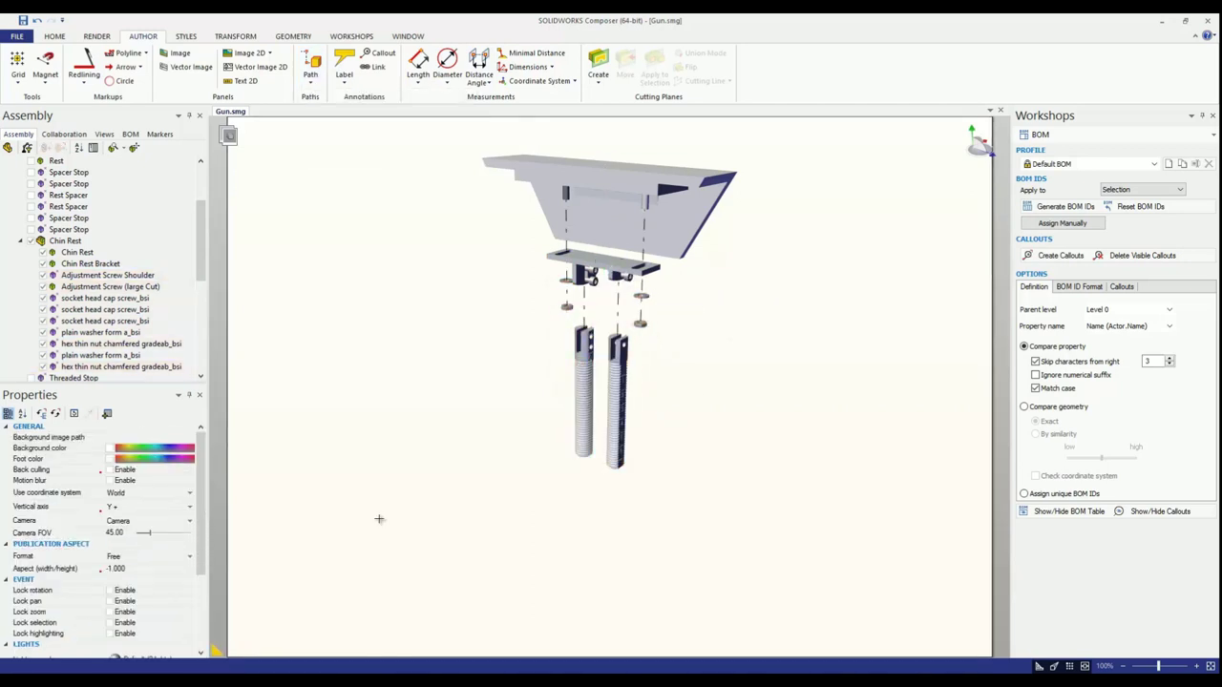
- Generate BOM IDs, show the BOM table and create numbered callouts for the chin rest parts
click(611, 210)
ctrl+click(617, 401)
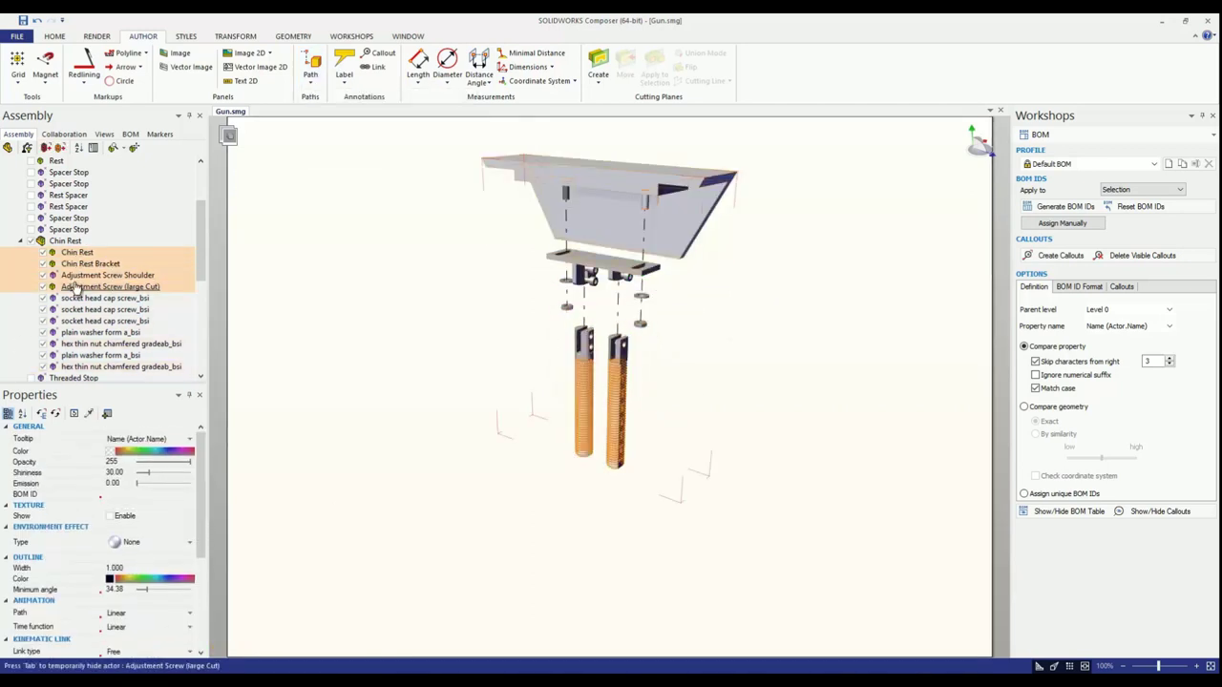
click(1061, 206)
click(1069, 510)
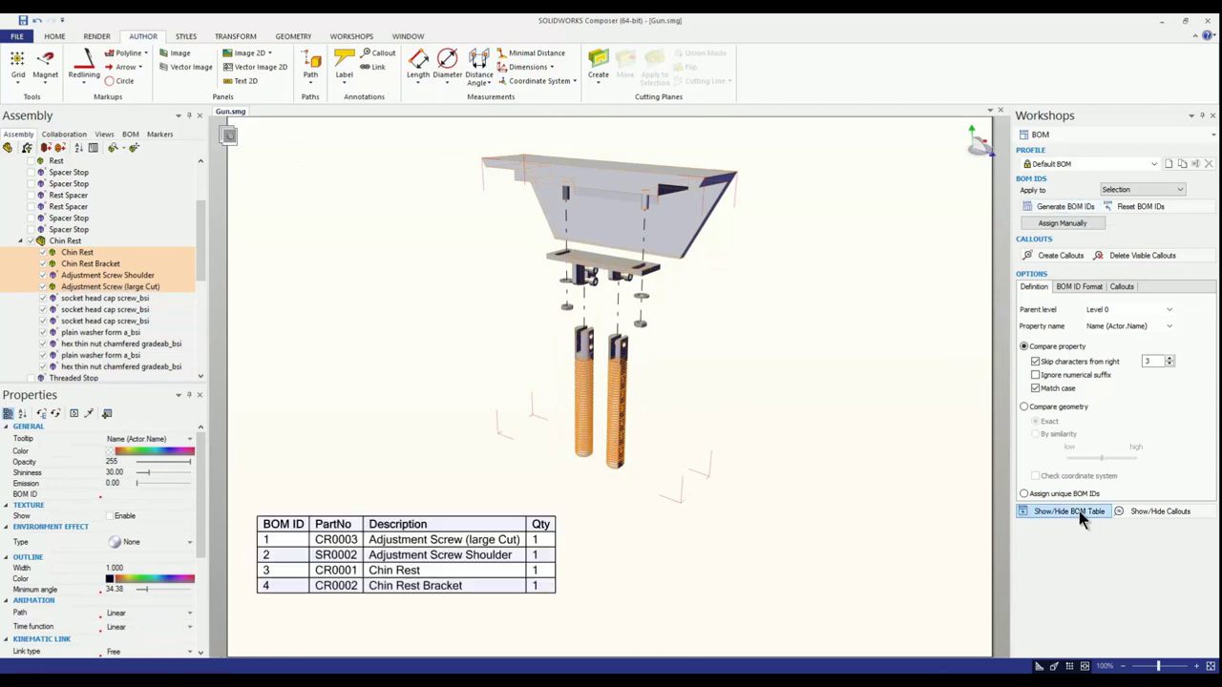
click(1057, 255)
- Set the callouts to Free 2D, align them in a vertical column, and return to Title Page 2
click(143, 474)
click(143, 582)
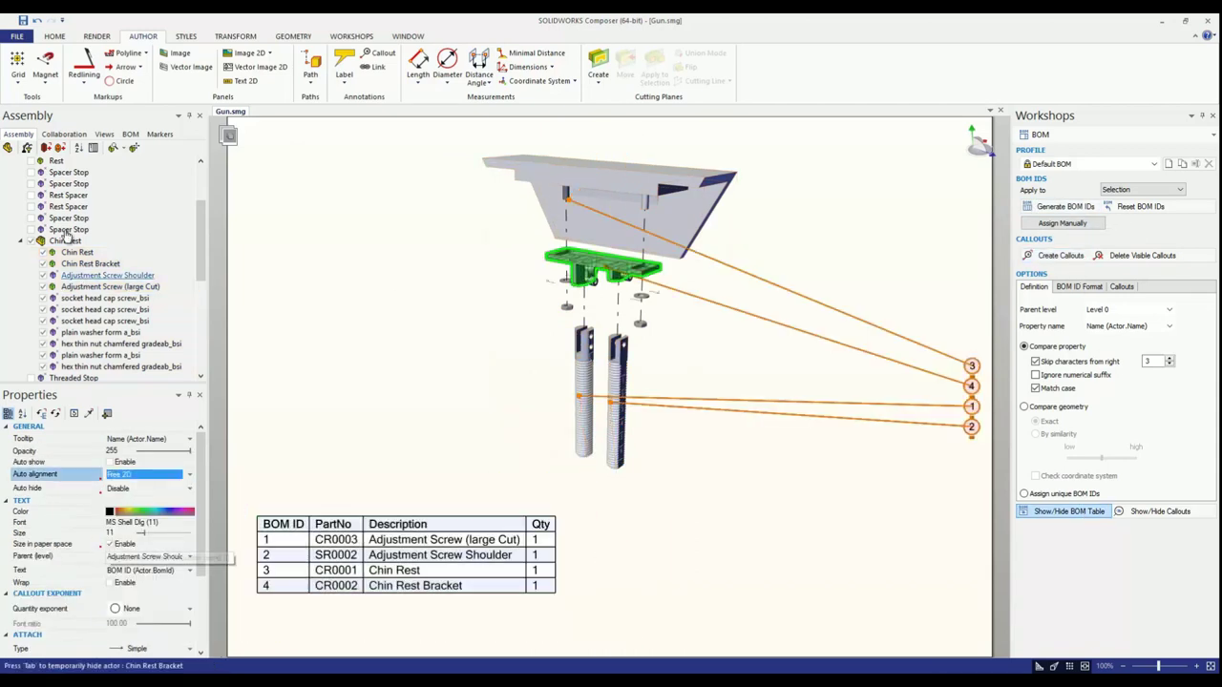
click(975, 277)
click(974, 584)
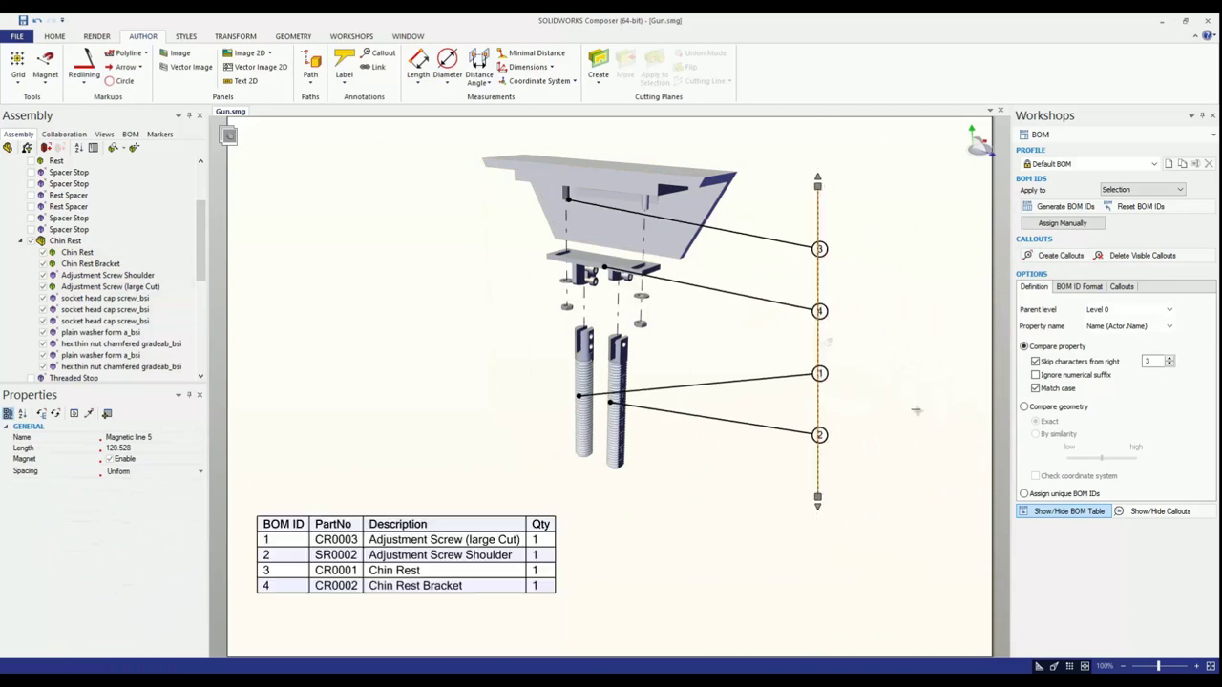
click(104, 133)
click(137, 191)
click(351, 35)
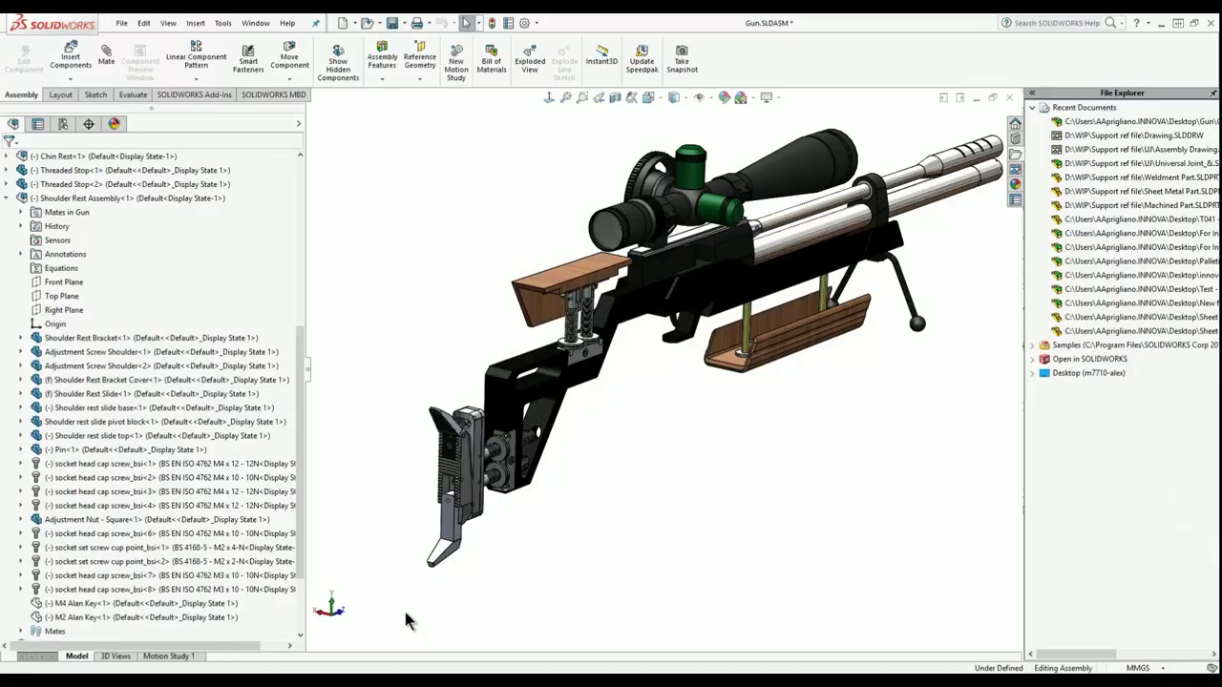
- In SOLIDWORKS, restore the suppressed cut and pattern grooves on the shoulder rest slide base
click(449, 496)
click(485, 465)
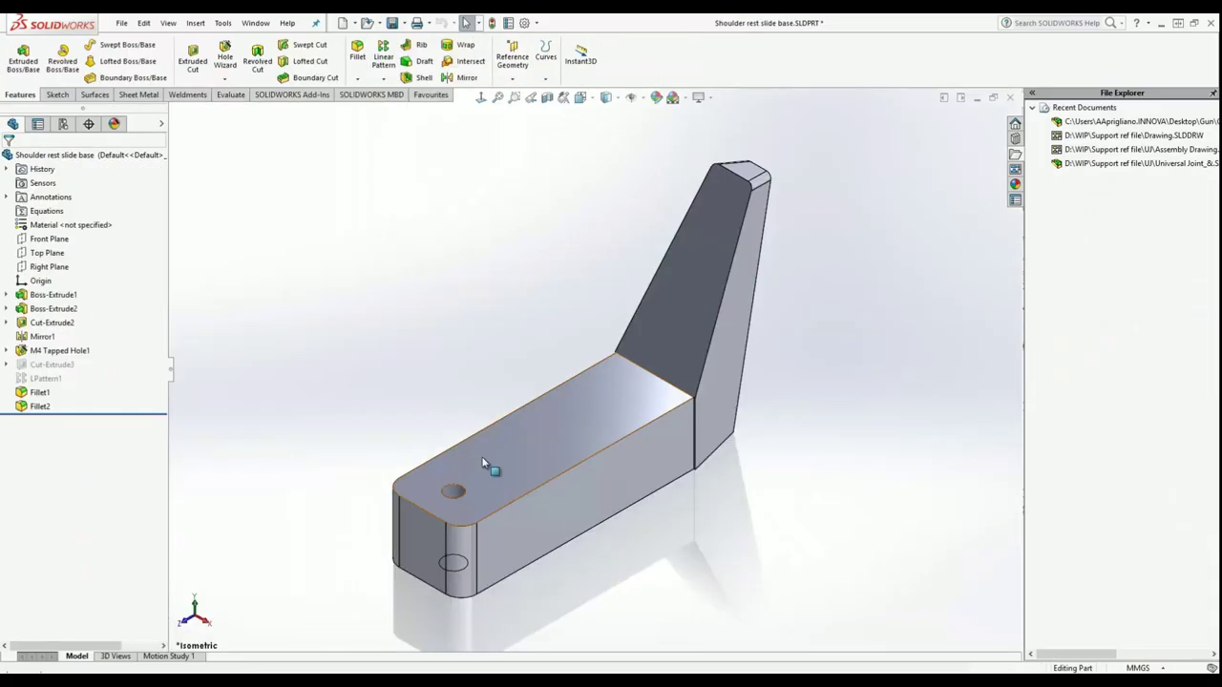
click(49, 363)
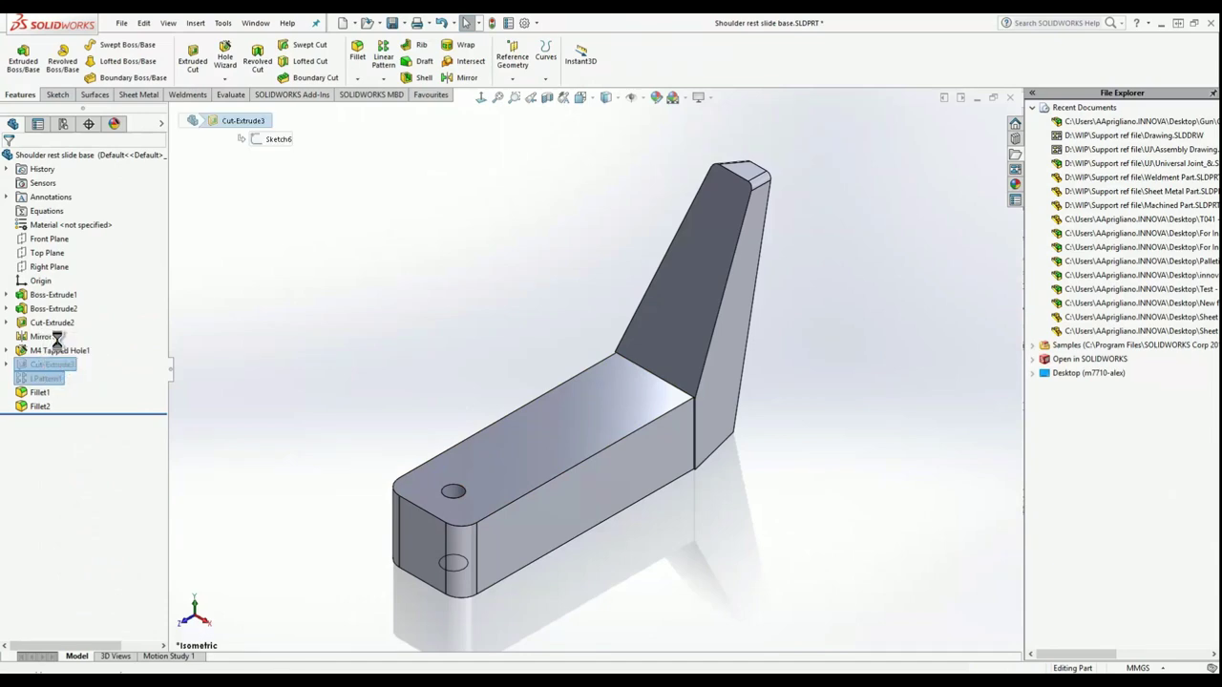
key(ctrl+Tab)
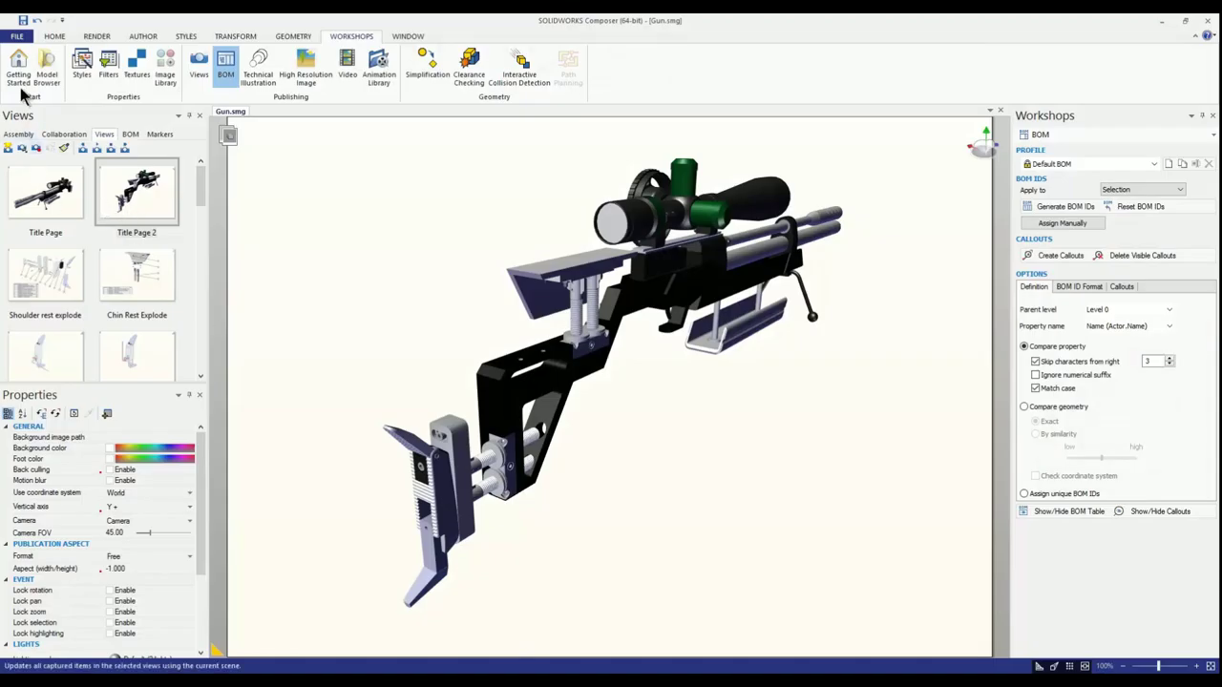
- Update the Composer document from the Gun.SLDASM assembly file
click(17, 36)
mouse_move(40, 113)
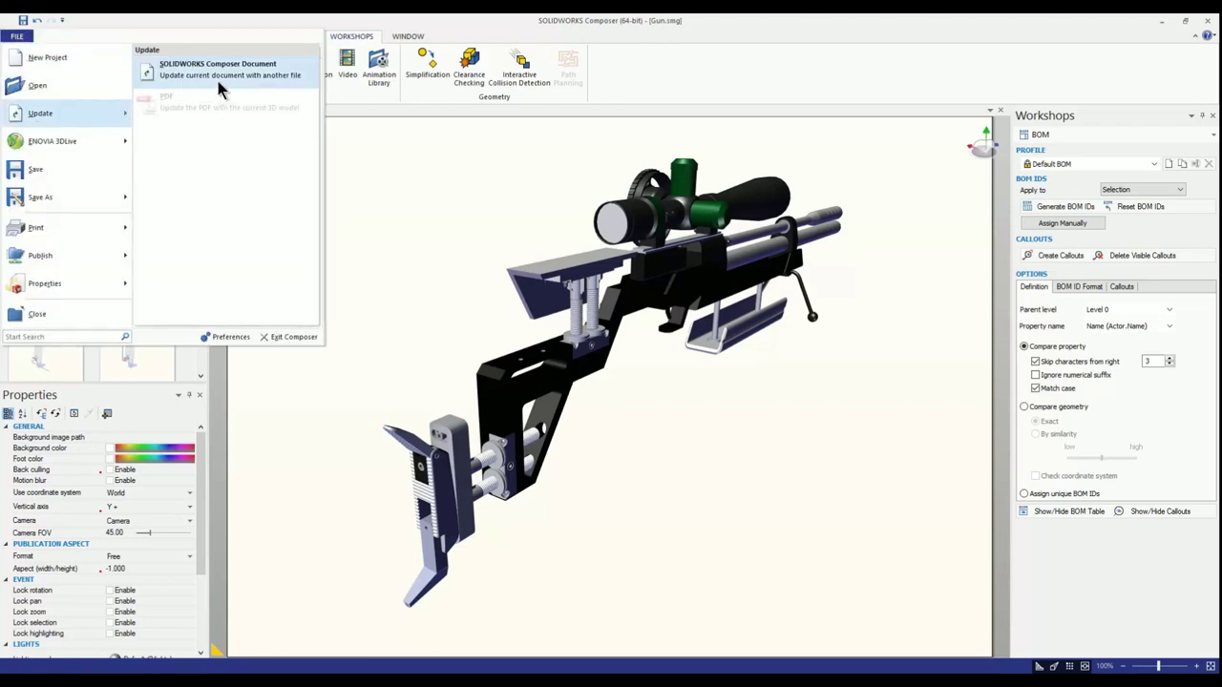
click(218, 84)
click(481, 303)
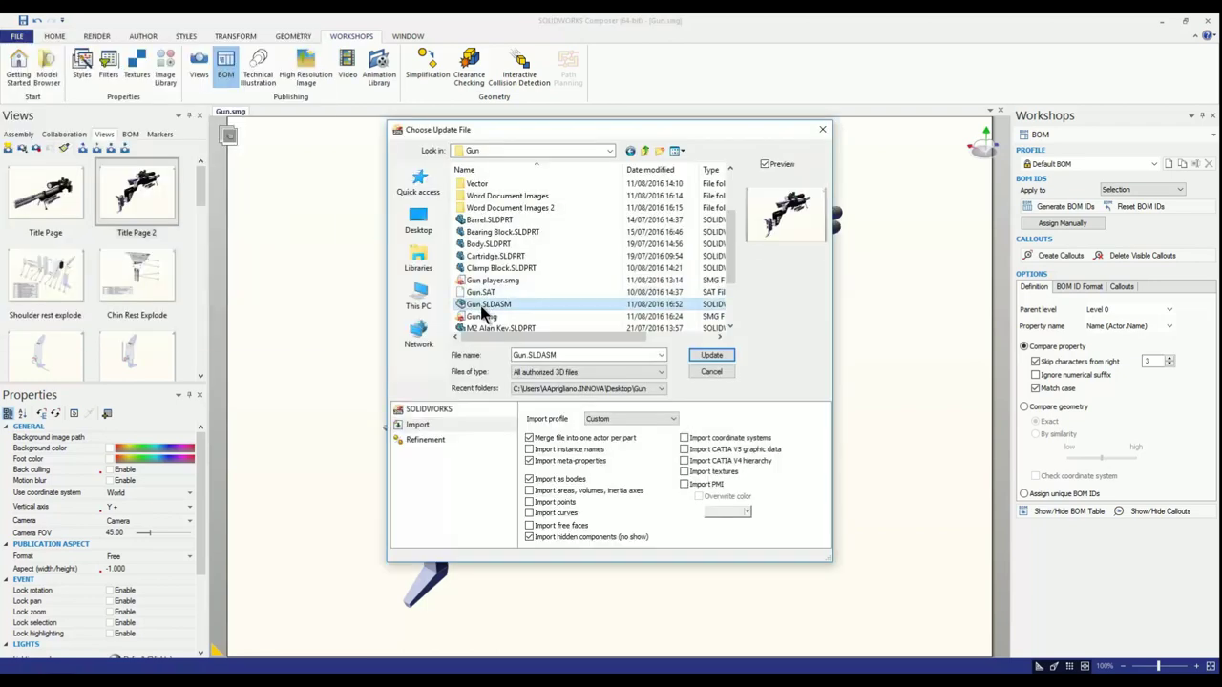
click(711, 355)
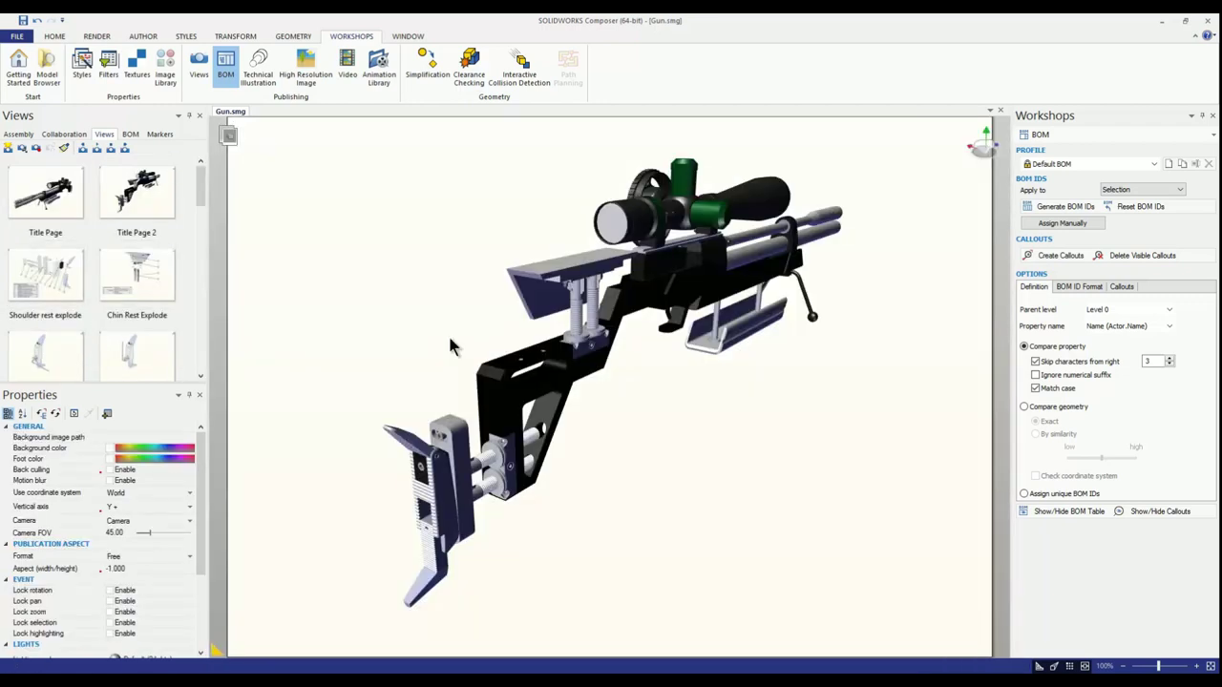
click(295, 74)
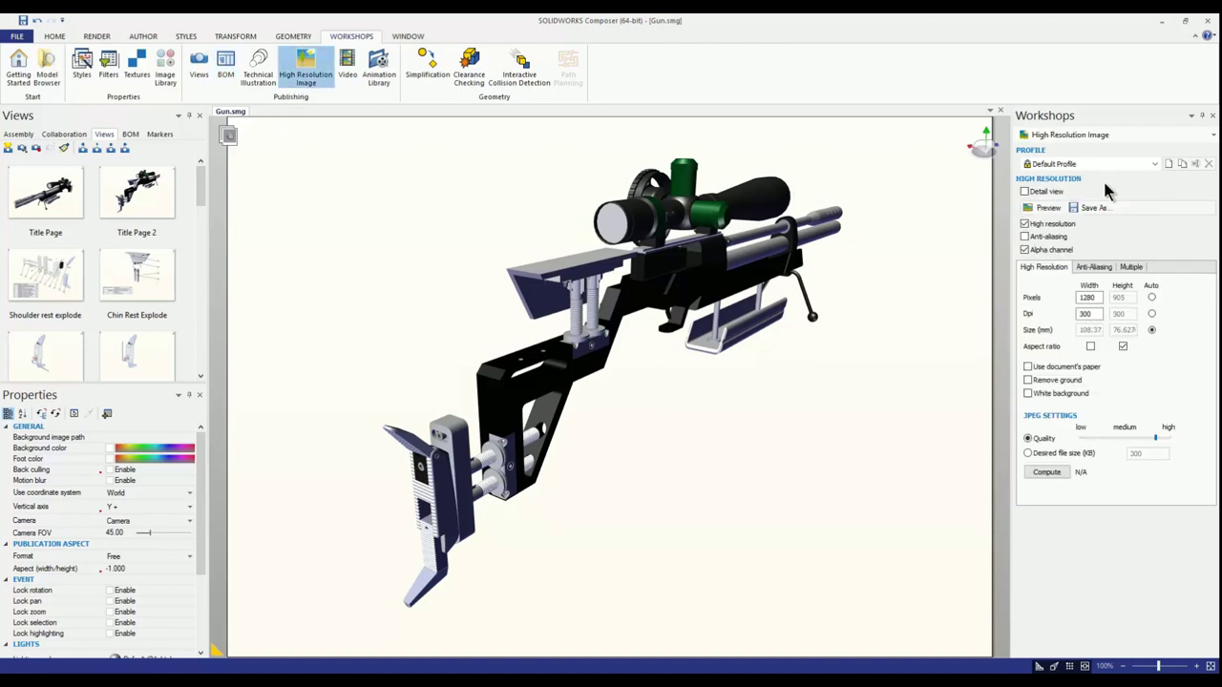
- Export white-background JPEGs of all saved views as Gun.jpg into Word Document Images
click(1129, 267)
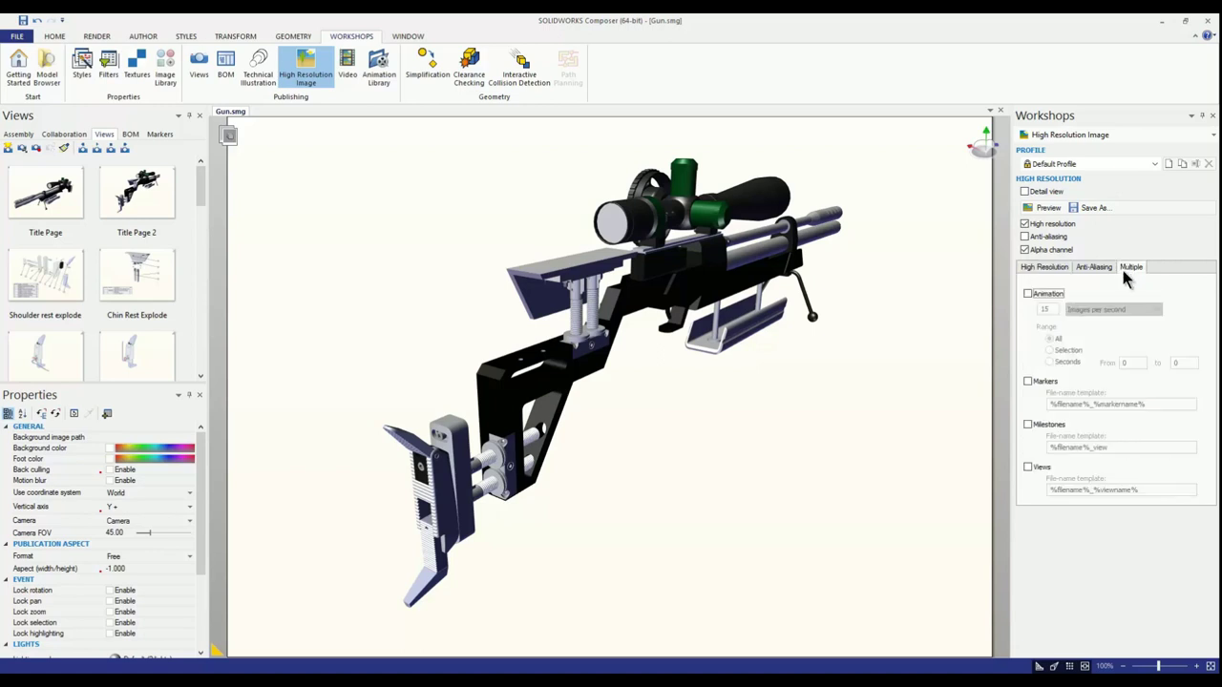
click(1025, 466)
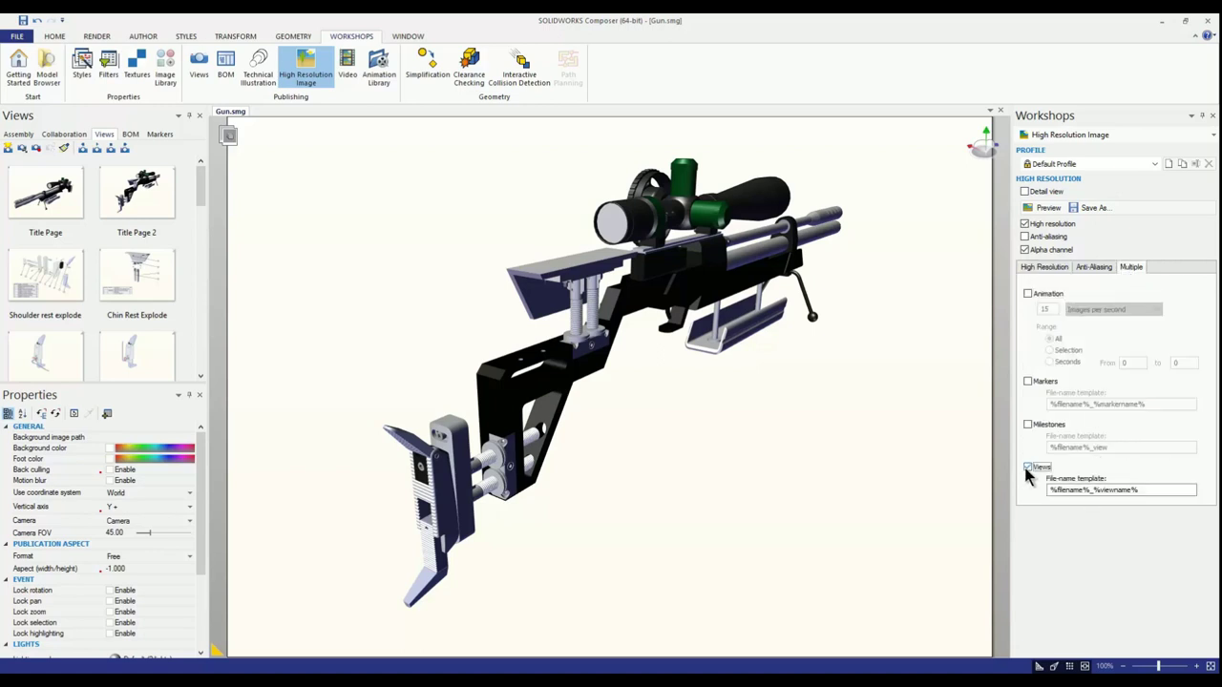
click(1043, 268)
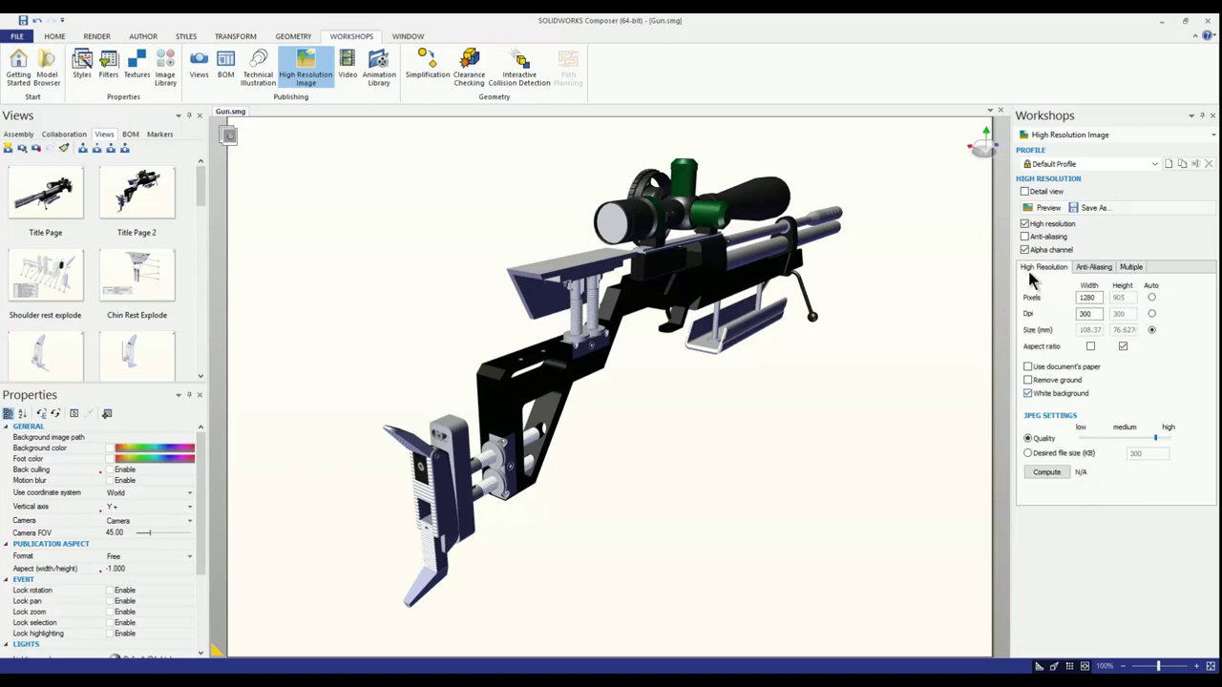
click(1093, 208)
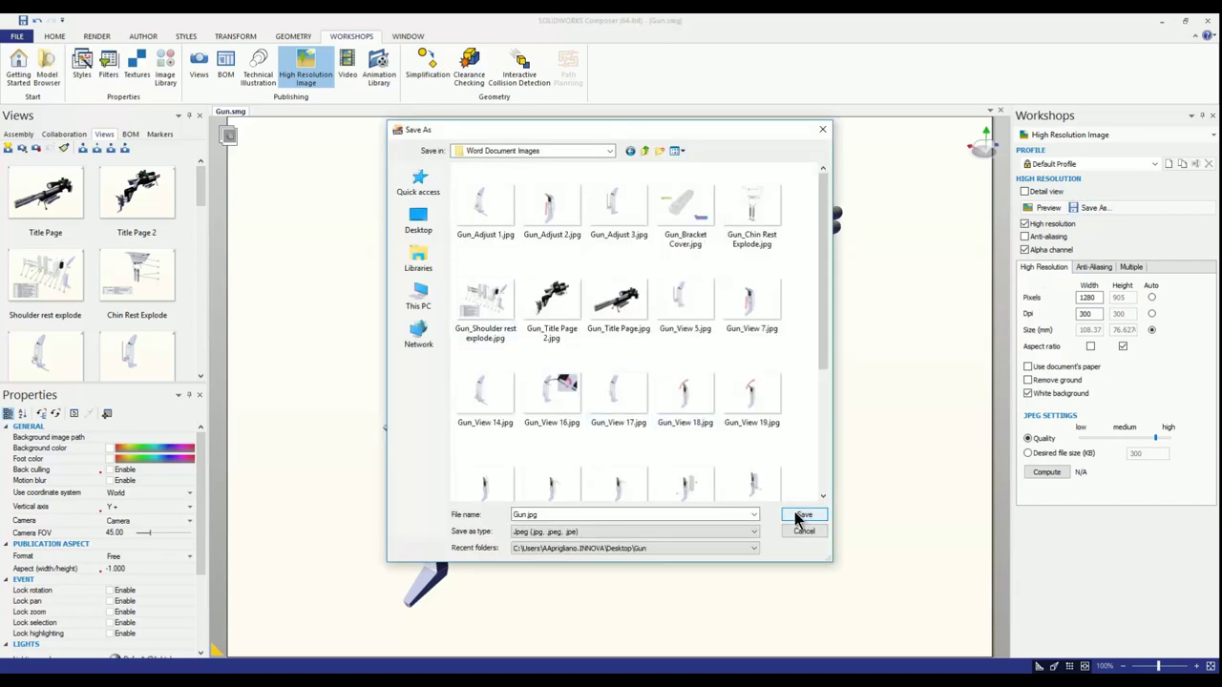
click(802, 516)
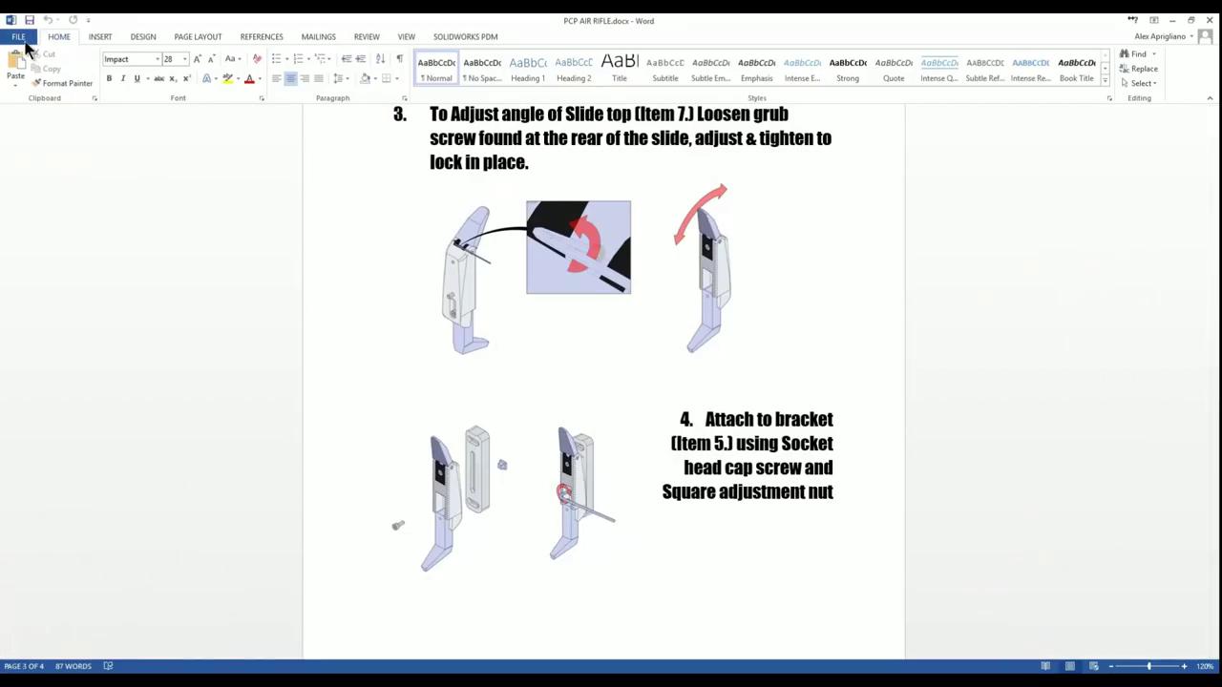
- Update all linked pictures in the document through Edit Links to Files
click(21, 38)
click(559, 459)
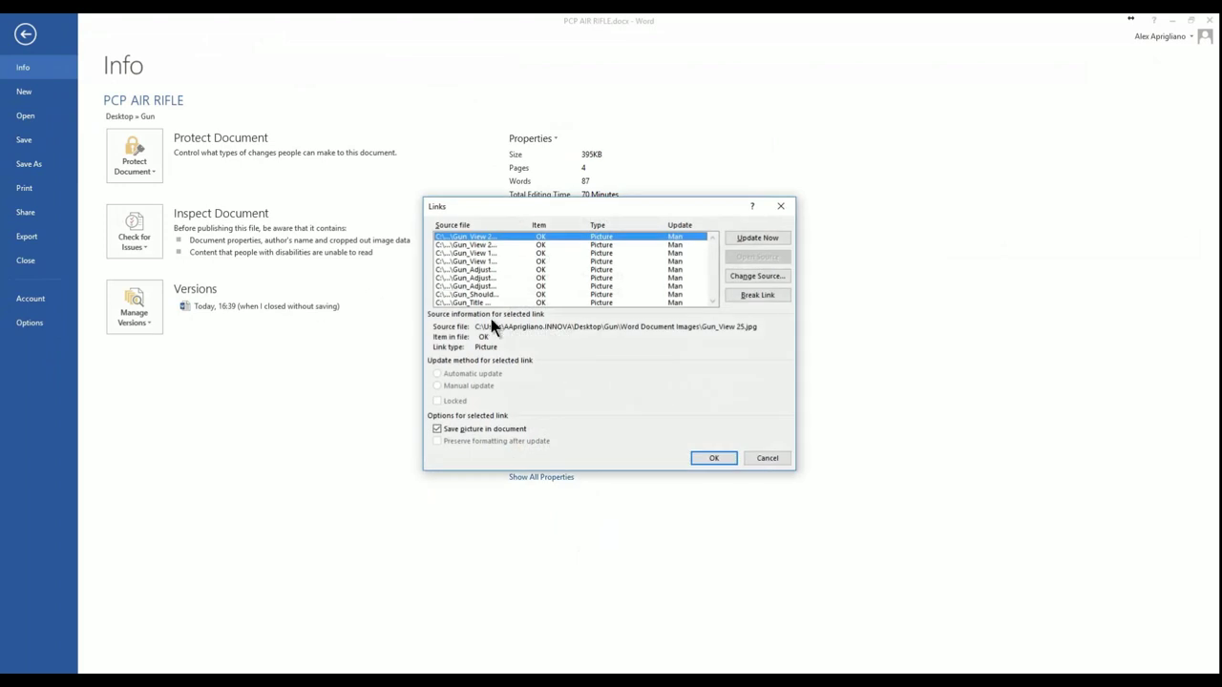
shift+click(523, 304)
click(761, 239)
click(712, 458)
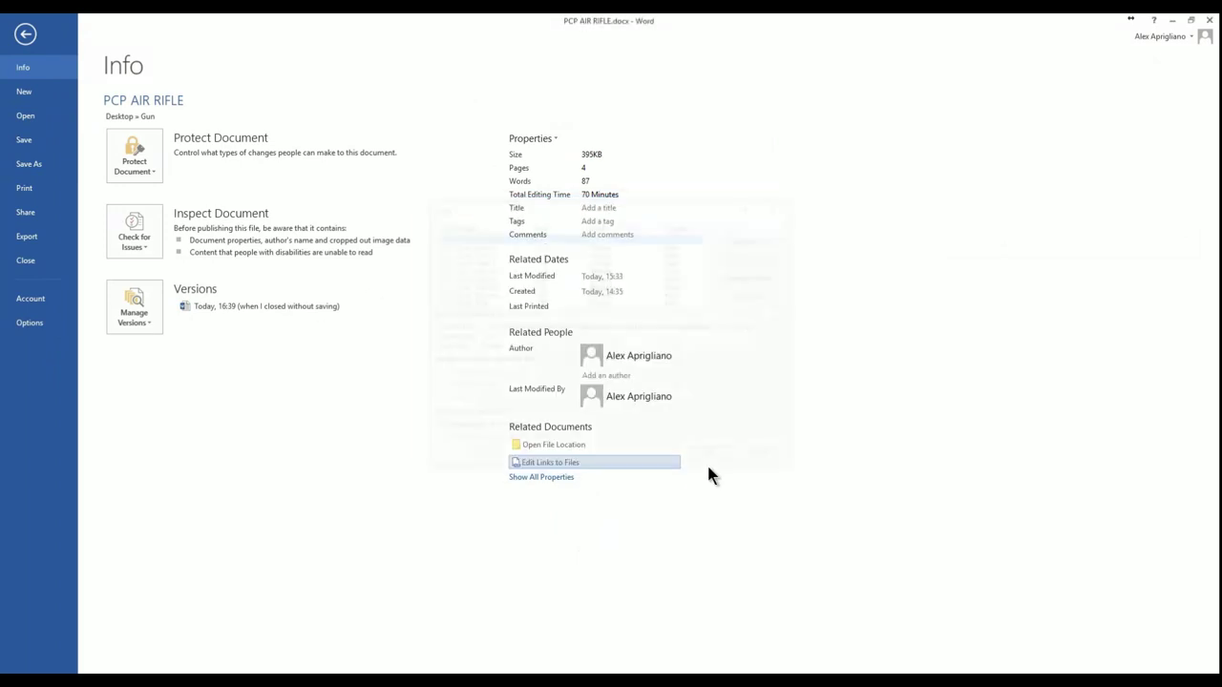
click(26, 34)
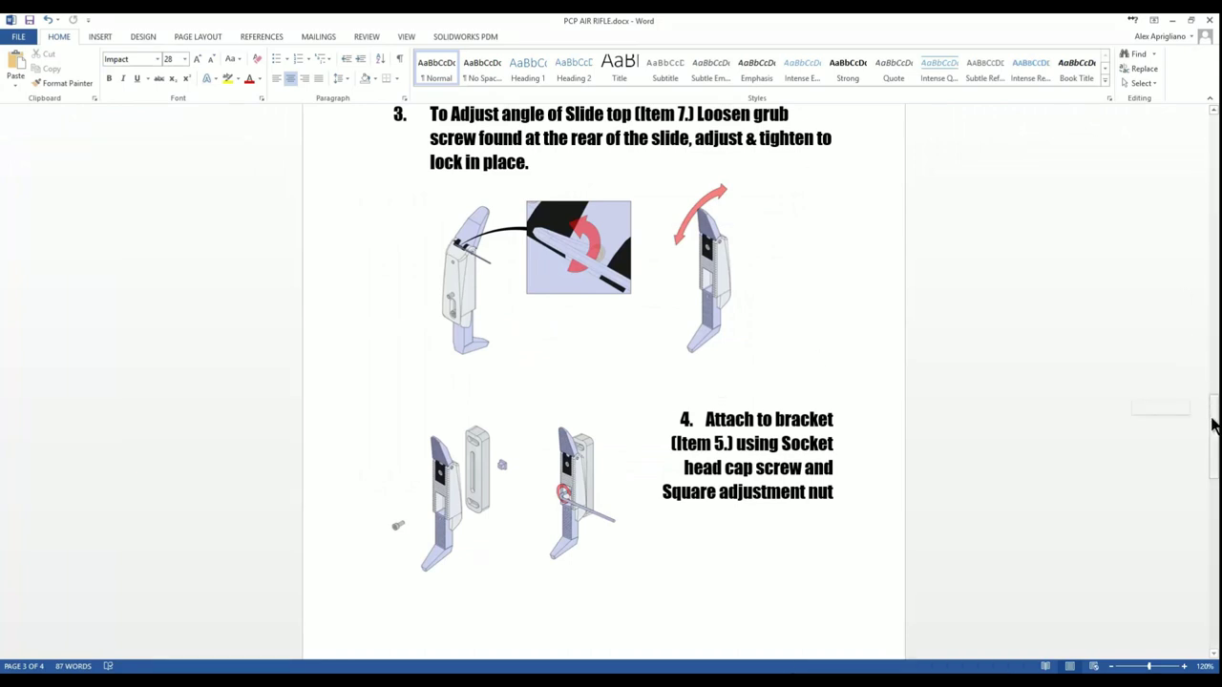
- Insert Gun_Chin Rest Explode.jpg as a linked picture under Chin Rest Assembly and enlarge it
drag(1213, 422, 1199, 526)
click(103, 37)
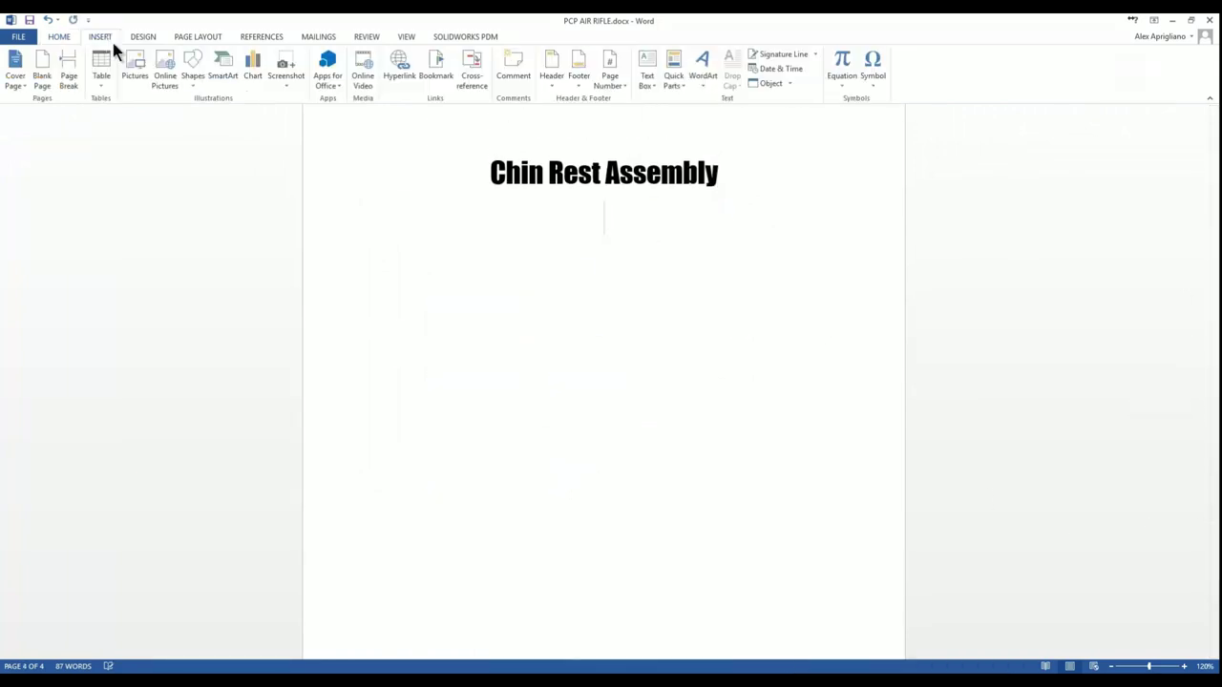
click(133, 65)
click(381, 195)
click(524, 334)
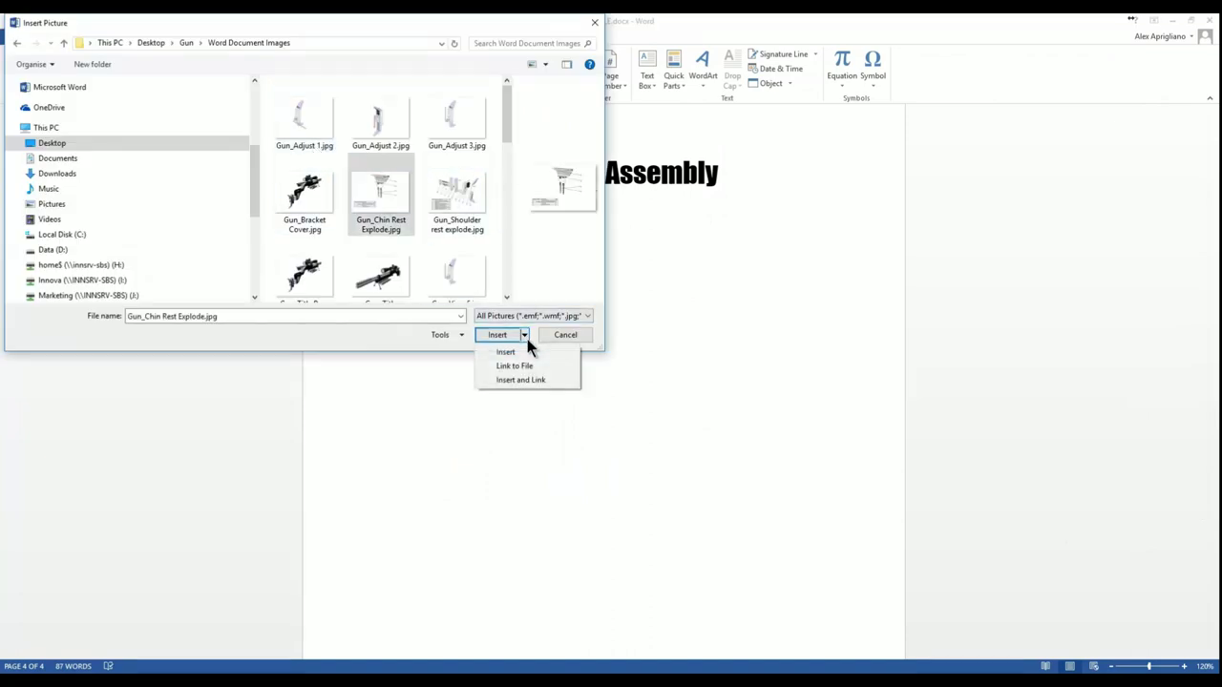
click(526, 367)
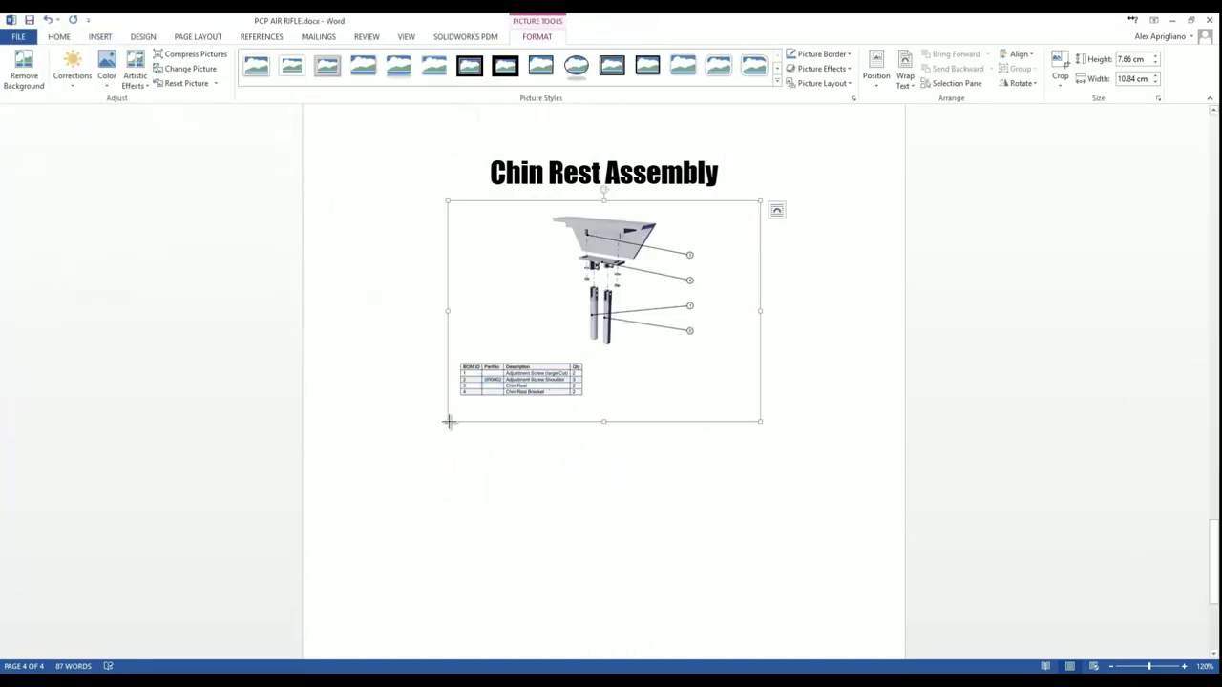
drag(449, 420, 384, 478)
click(375, 421)
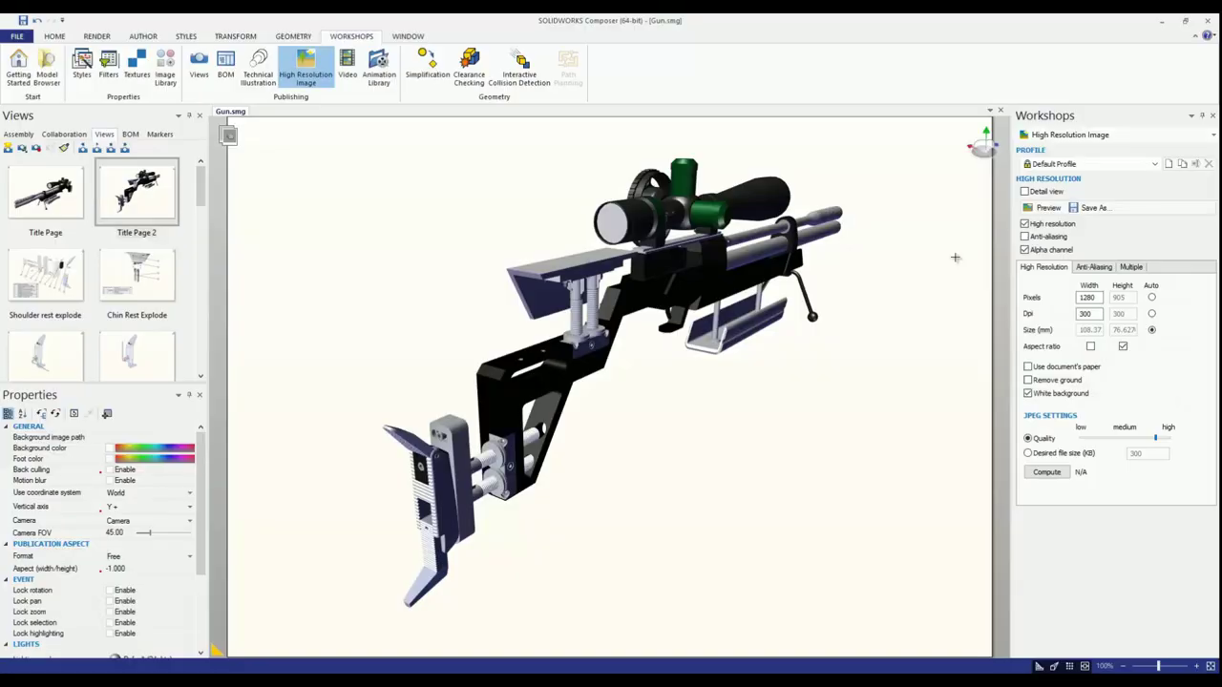
- Check that the Technical Illustration Save As type is SVG, then cancel without saving
click(258, 72)
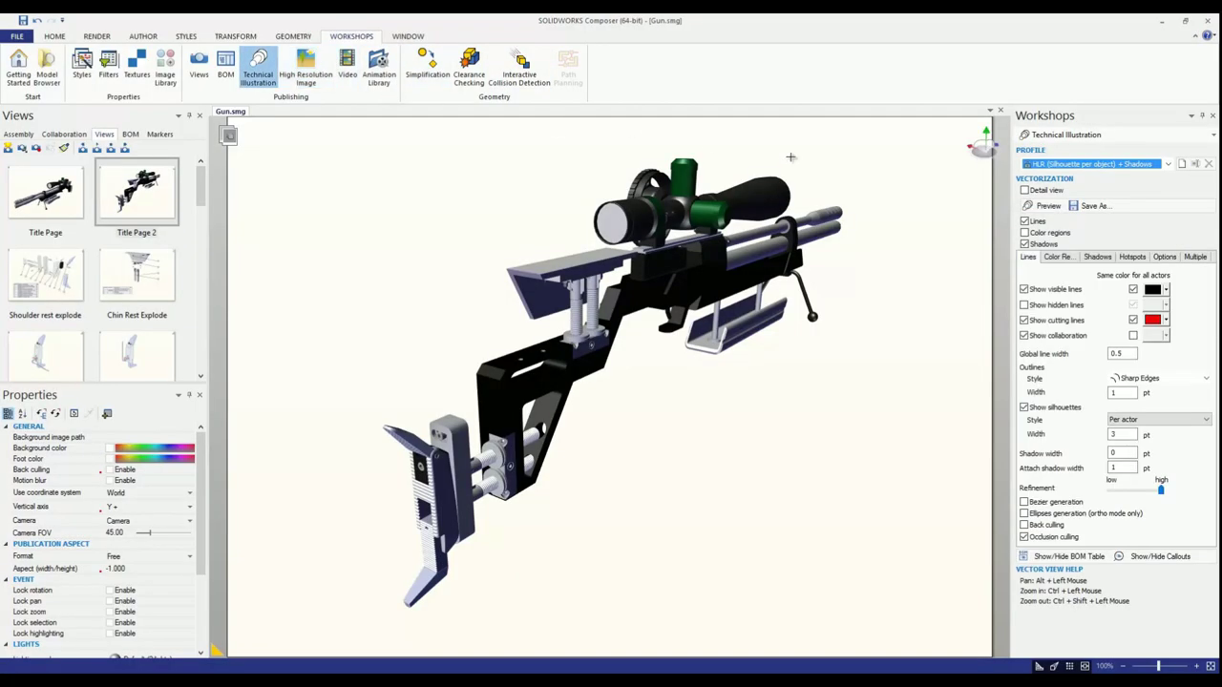
click(1088, 208)
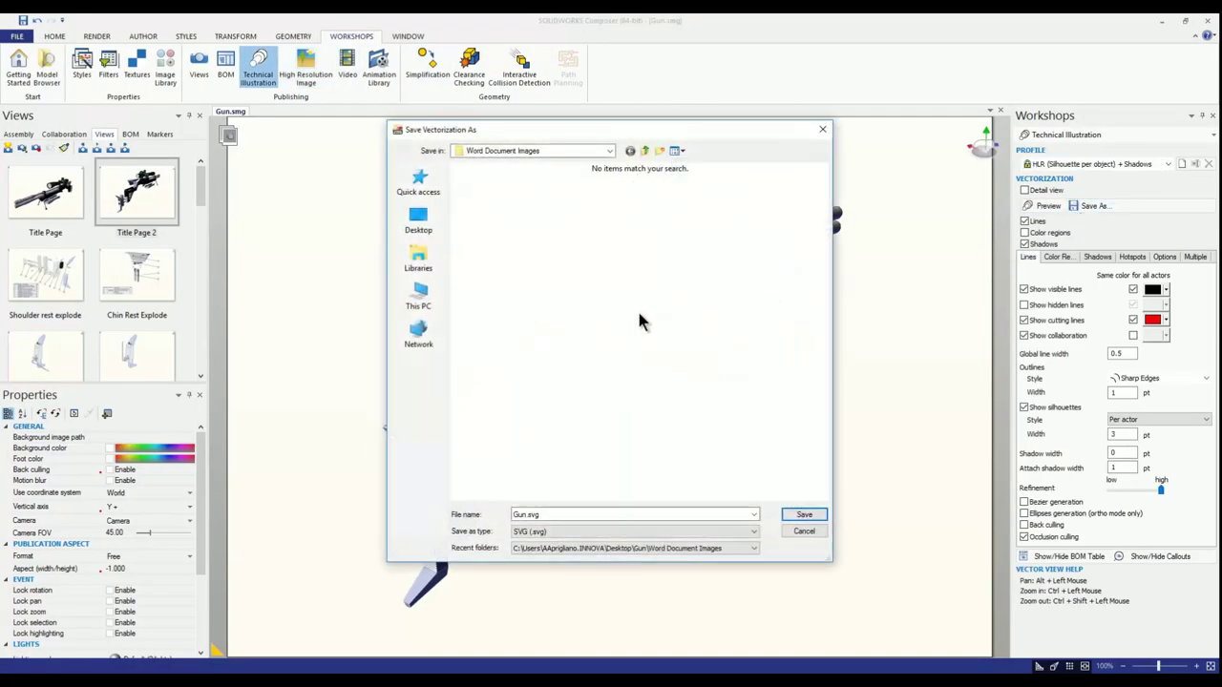
click(589, 531)
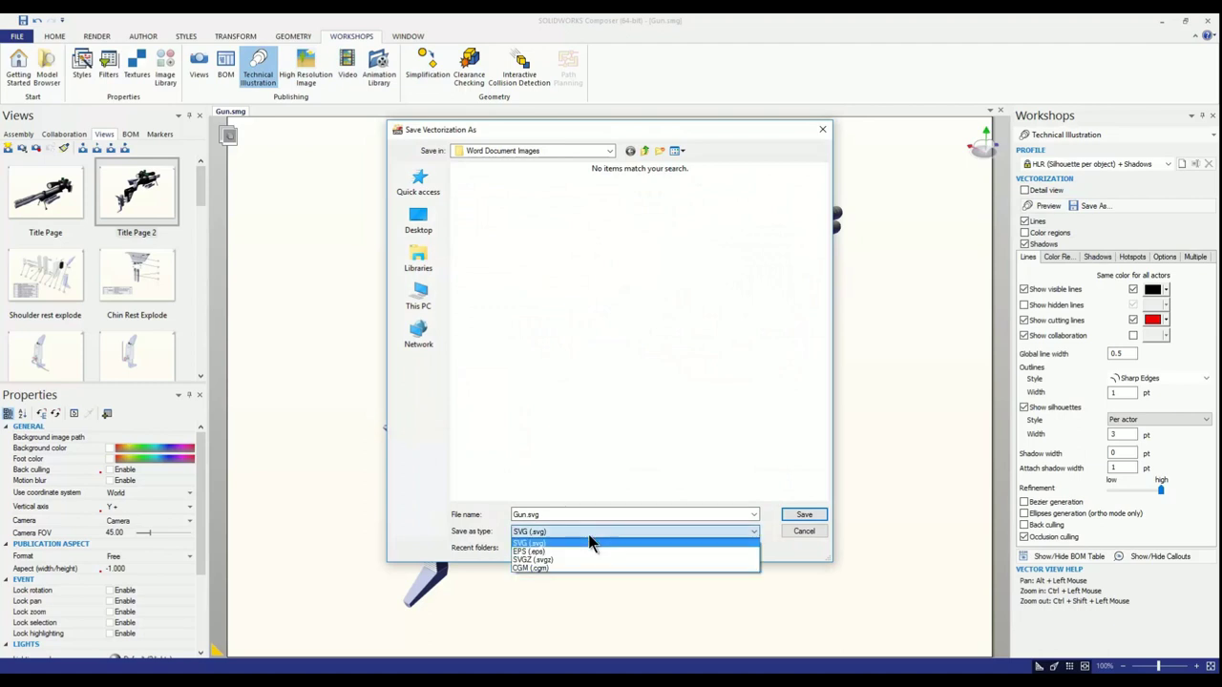
click(589, 542)
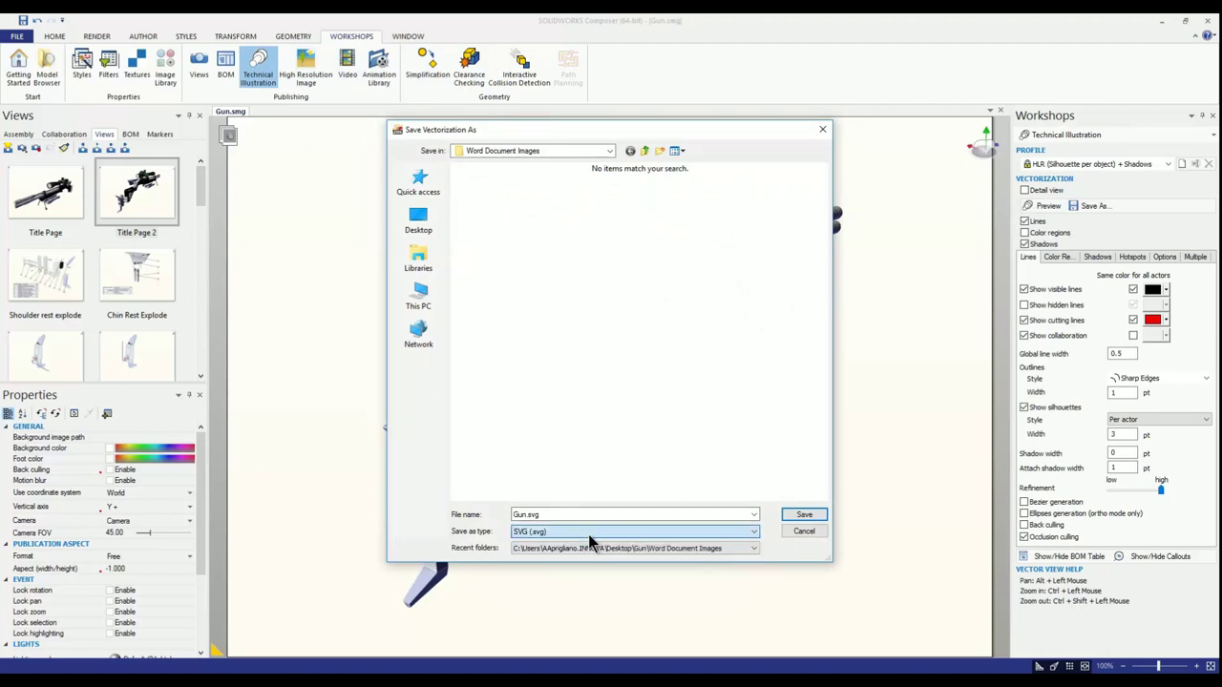
click(802, 533)
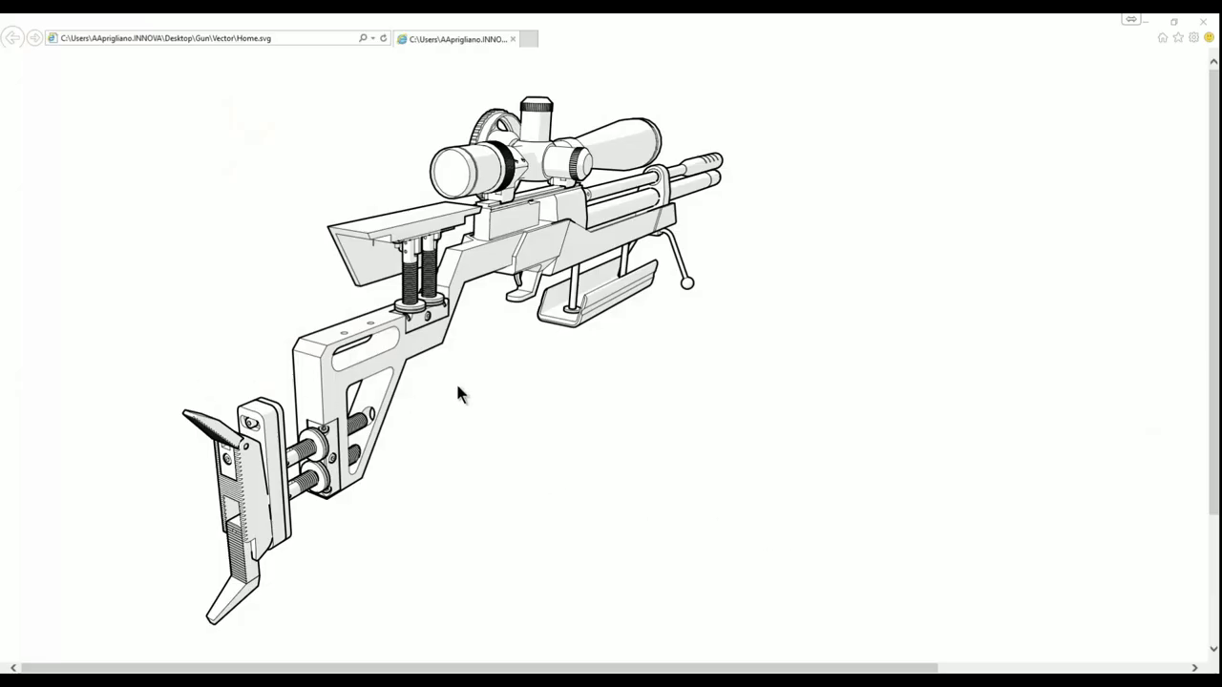
- Browse the chin rest SVG, then the Shoulder Rest Explode page, and follow the Bracket Cover link
click(412, 231)
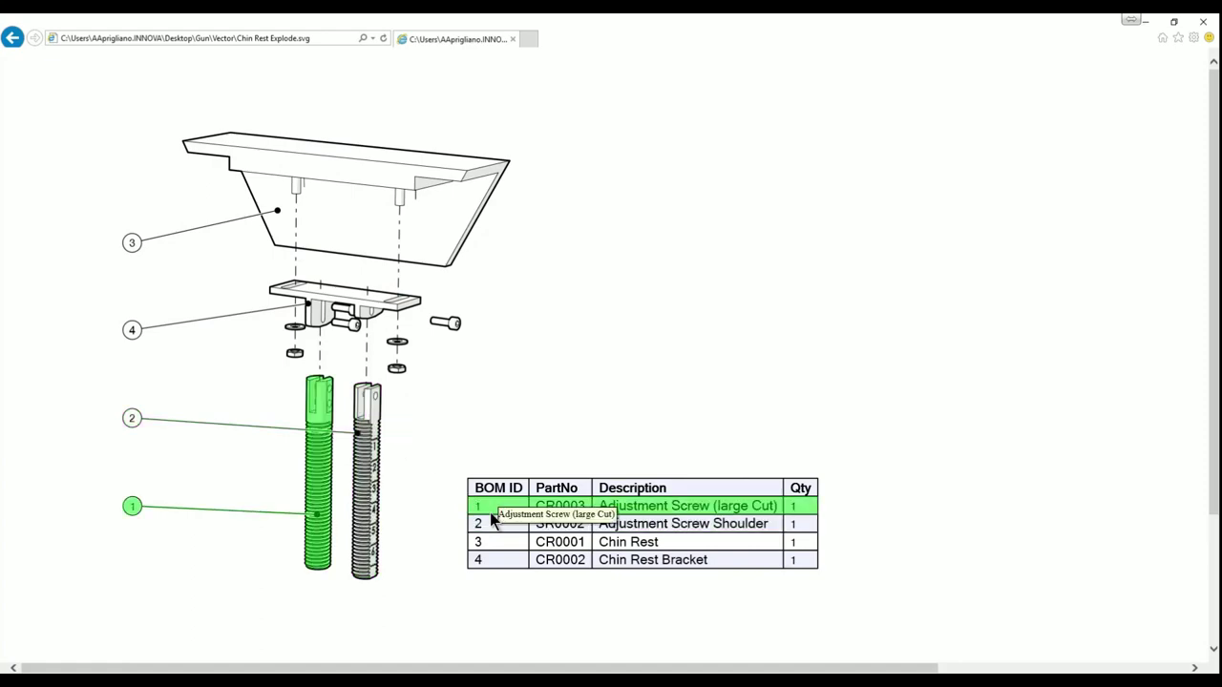
click(11, 39)
click(240, 461)
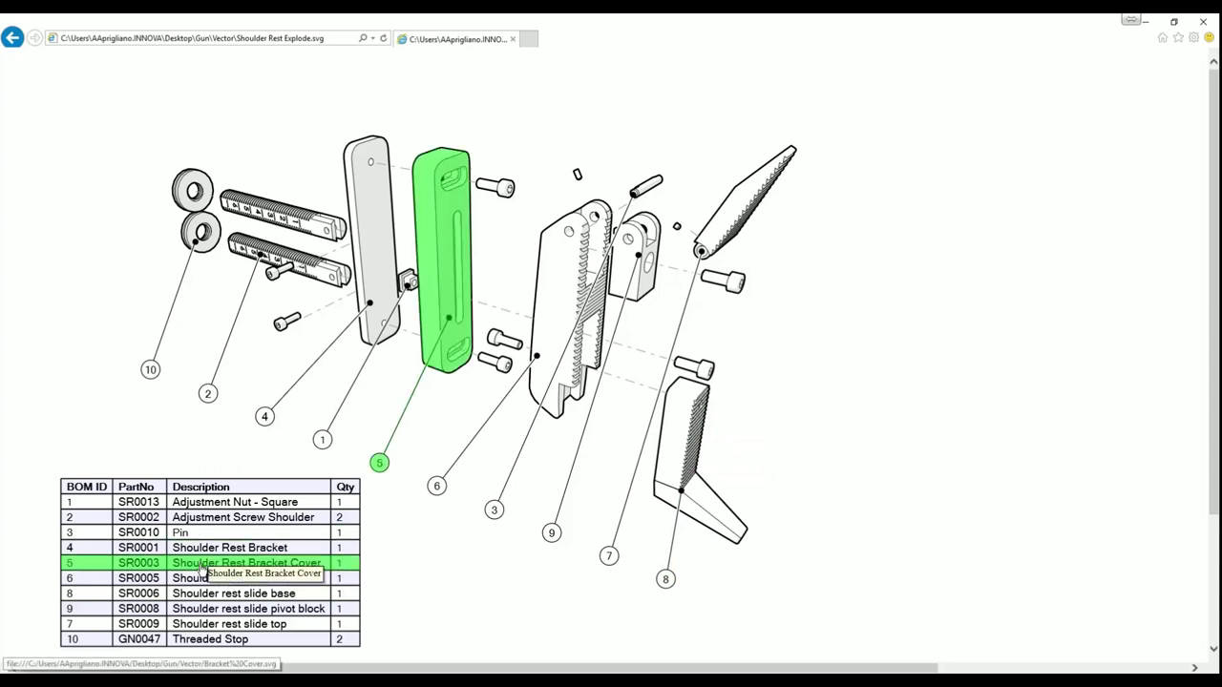
click(468, 310)
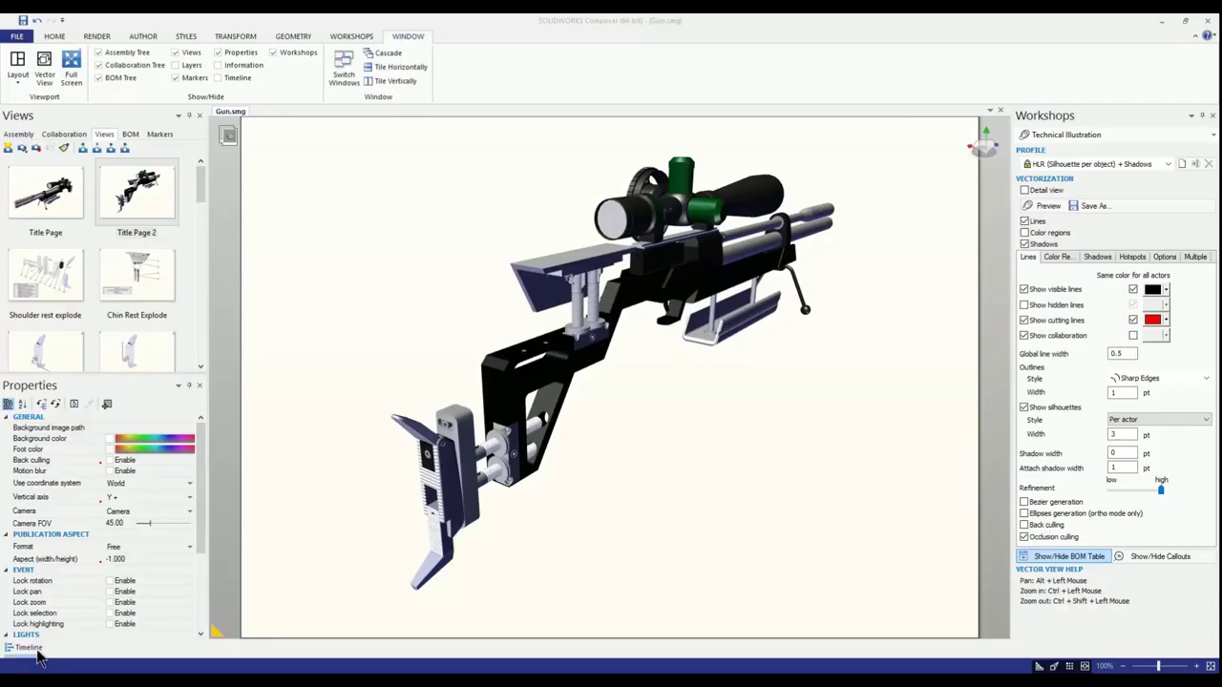
- Pin the Timeline pane and add Adjust 1 and two View 5 keys near 2–2.5 s
click(34, 649)
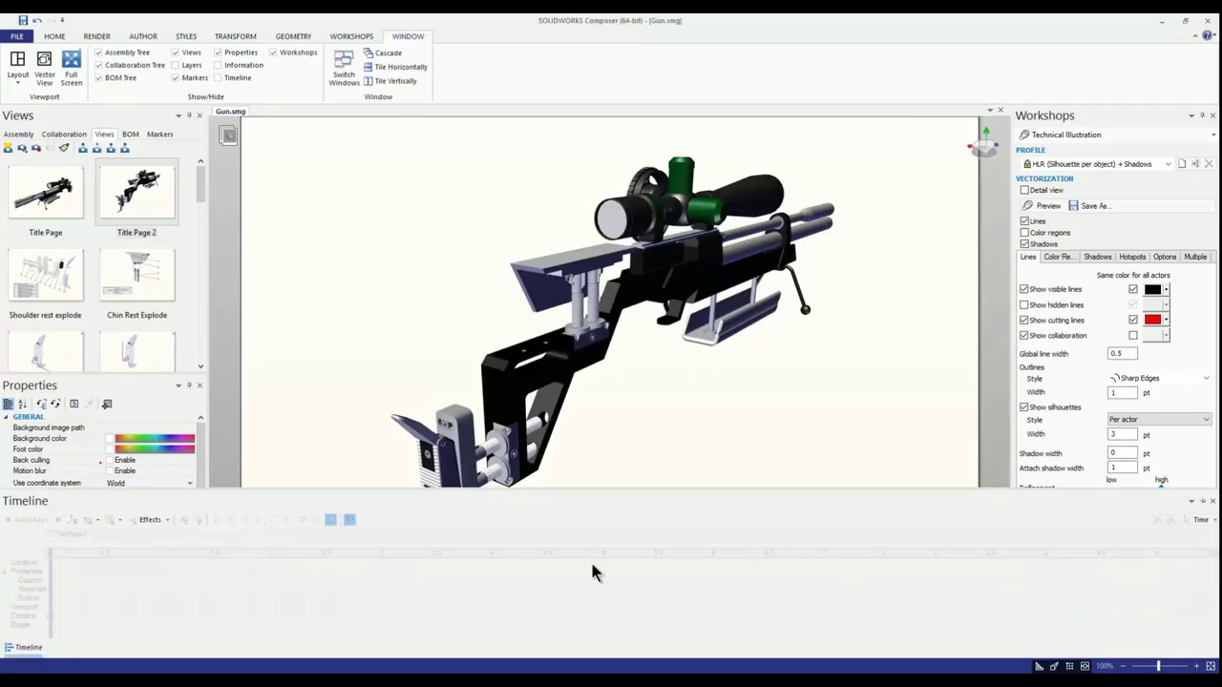
click(1205, 502)
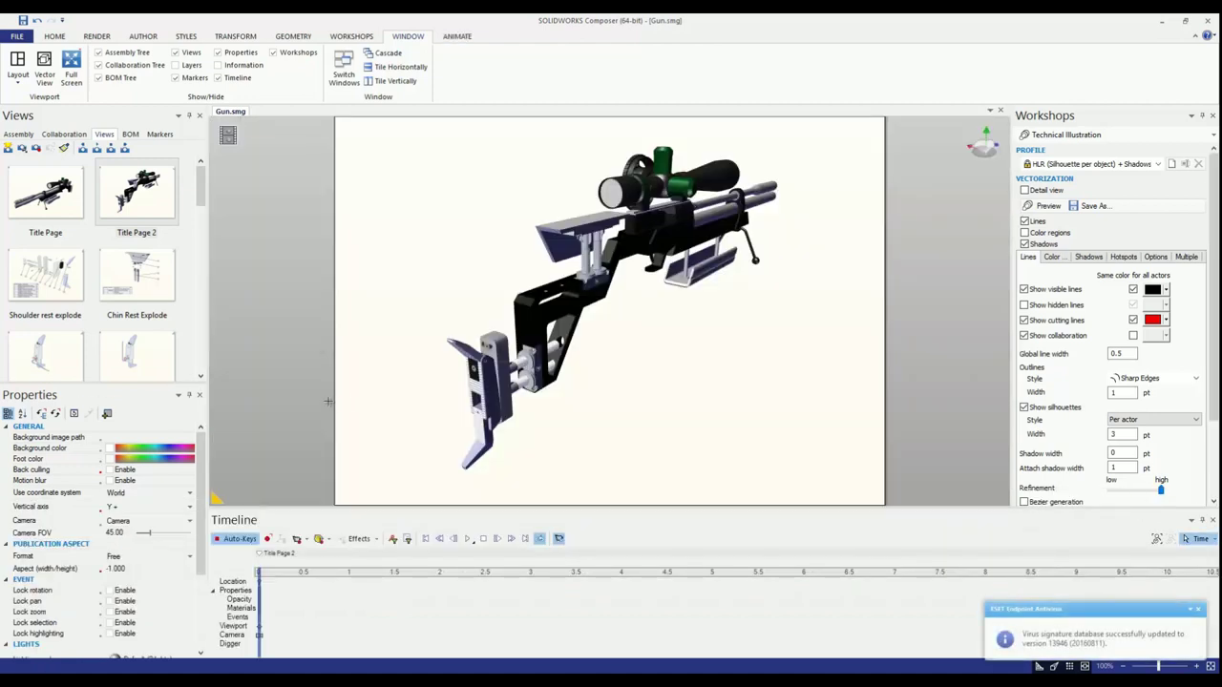
scroll(200, 214, down, 3)
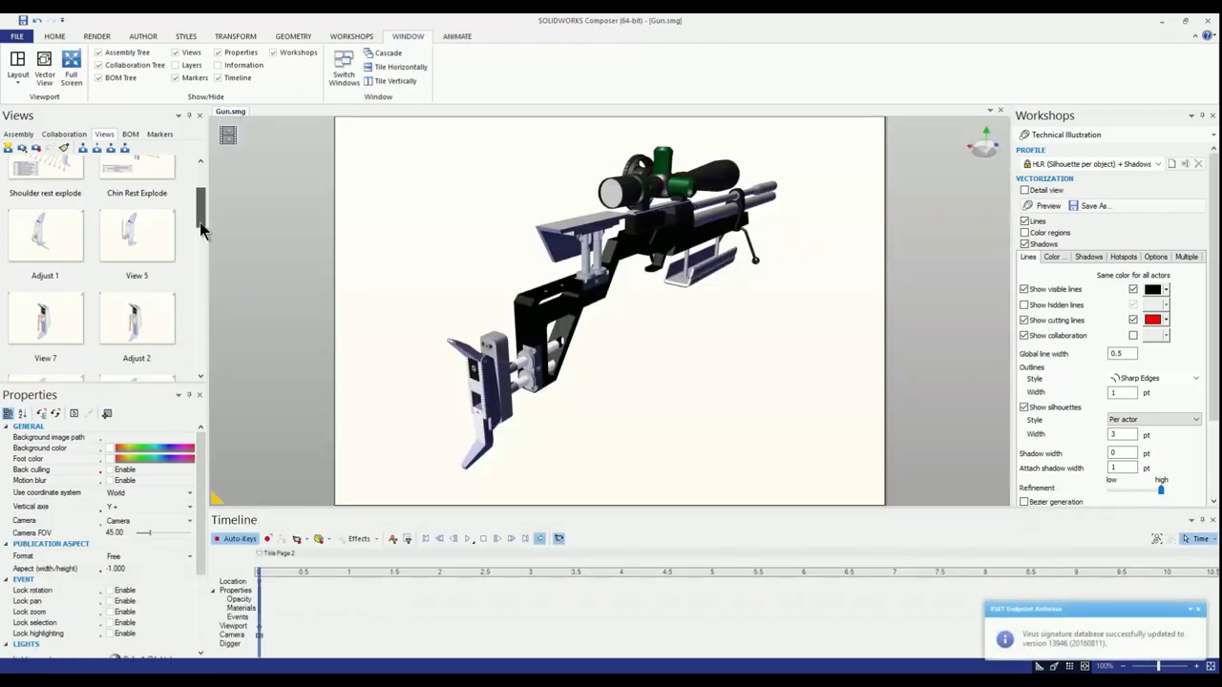
click(42, 227)
drag(60, 240, 299, 614)
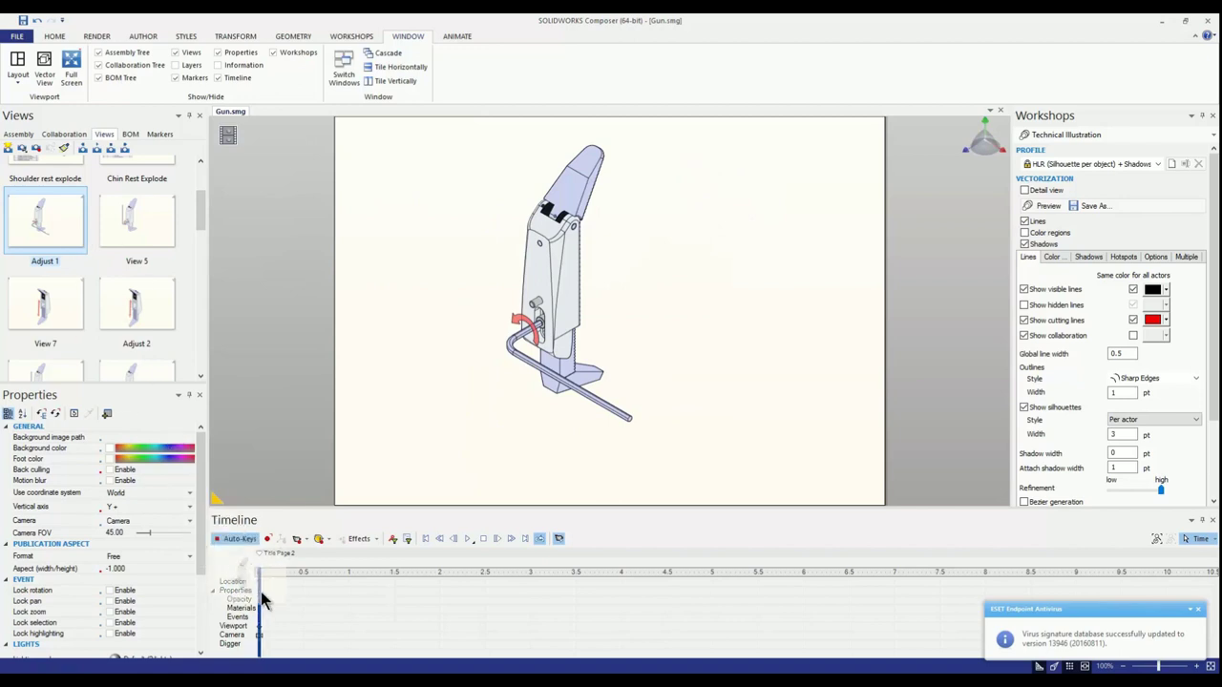
drag(137, 222, 453, 581)
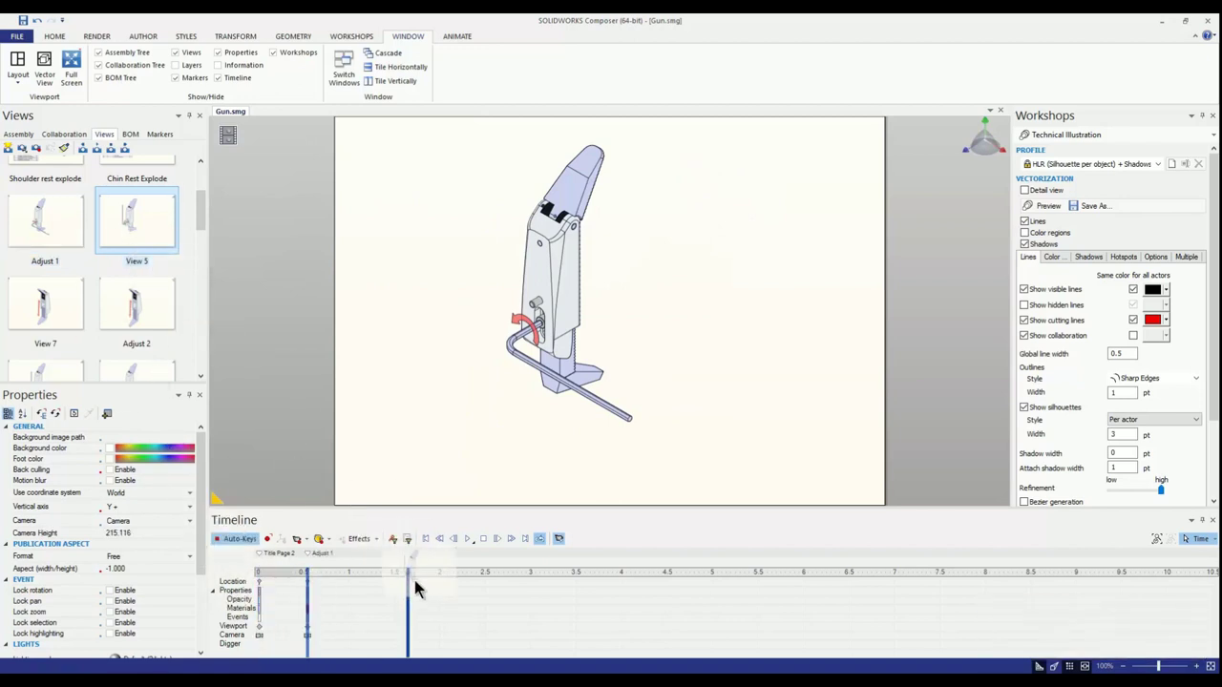
drag(453, 578, 484, 584)
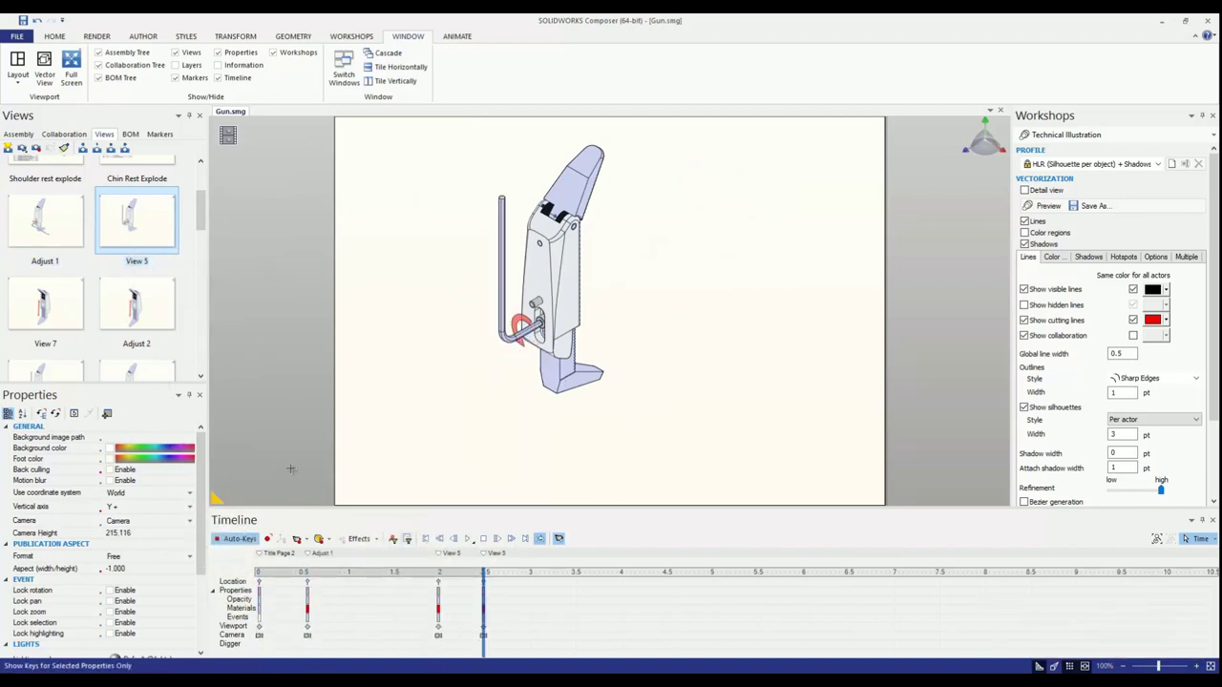
- Add View 7 keys near 3.5–4 s and Adjust 2 at the end, then play the animation
click(54, 318)
drag(52, 320, 583, 584)
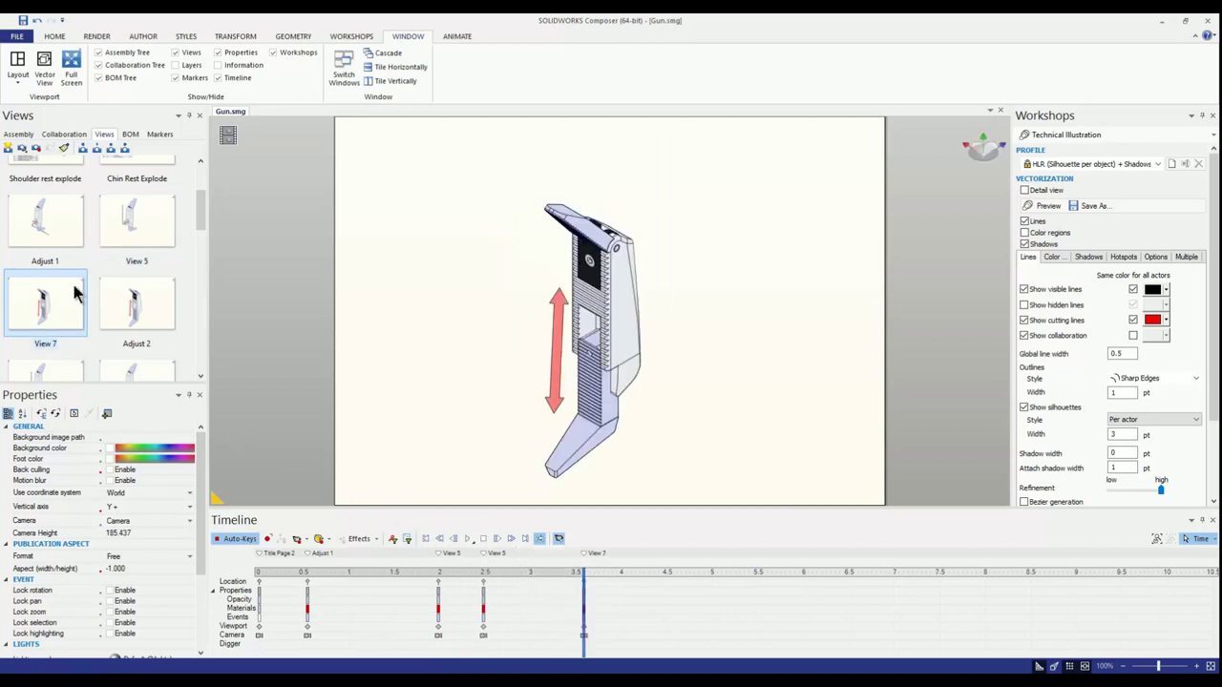
drag(76, 292, 622, 585)
mouse_move(136, 306)
mouse_down()
mouse_move(721, 611)
mouse_move(737, 554)
mouse_move(768, 584)
mouse_up()
click(467, 539)
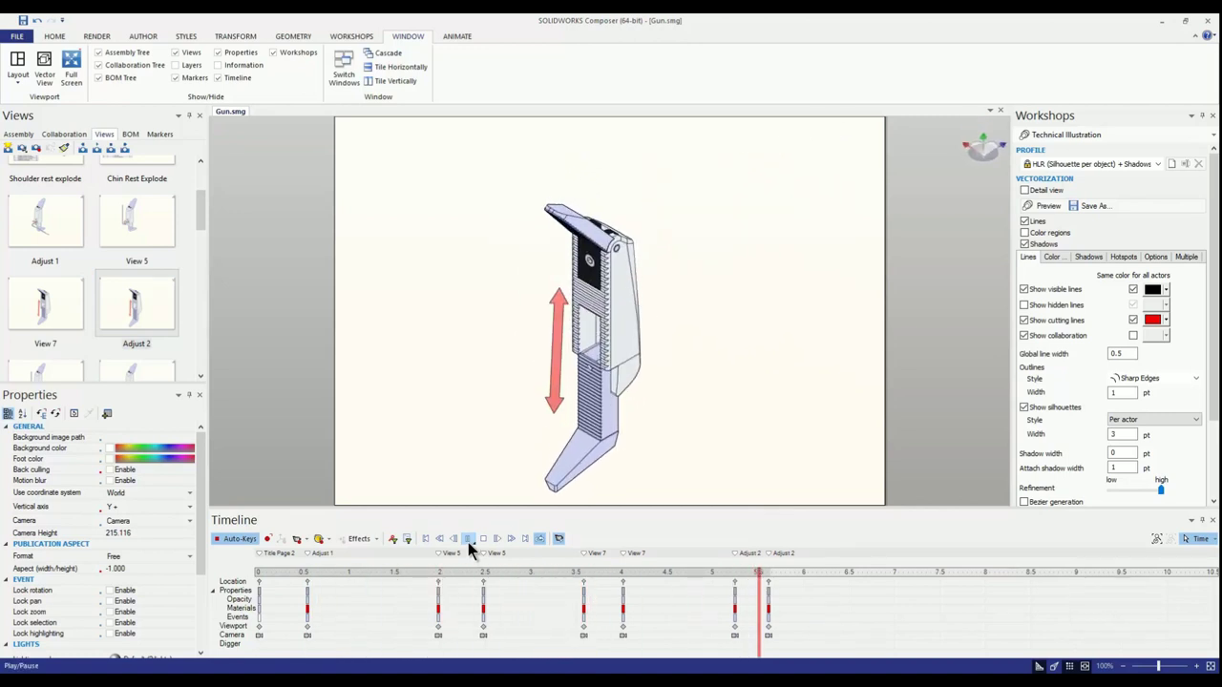
click(351, 39)
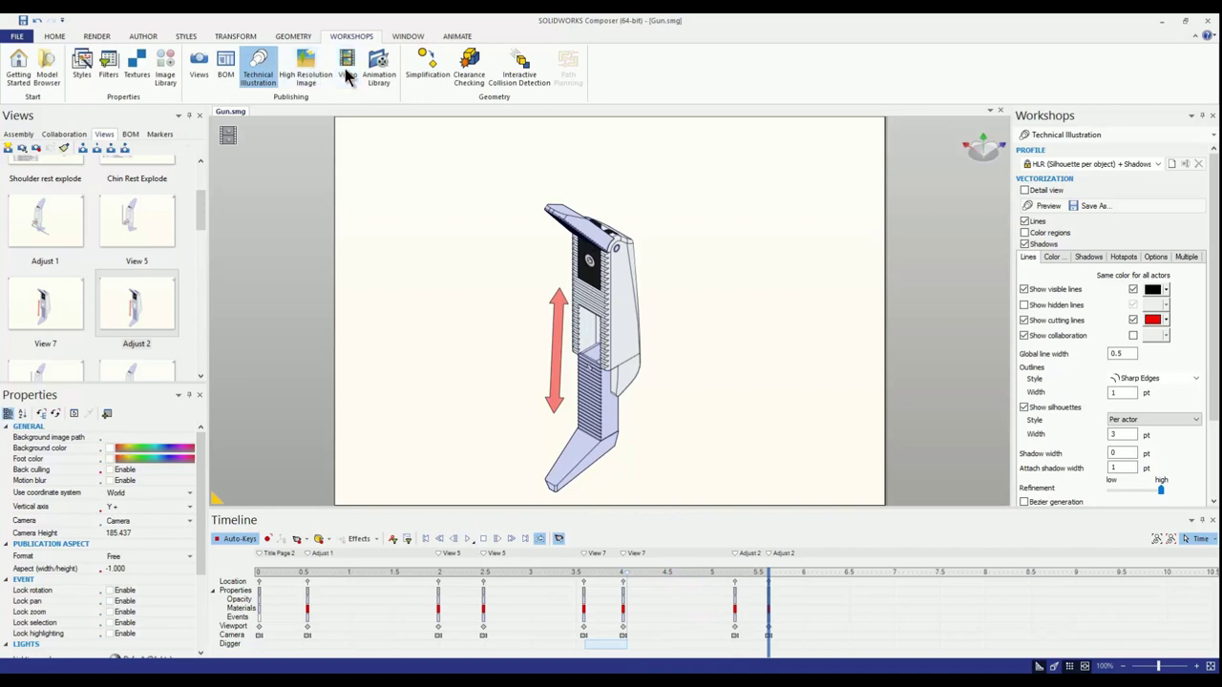
- Save the animation as an AVI video named Gun.avi in Word Document Images
click(346, 68)
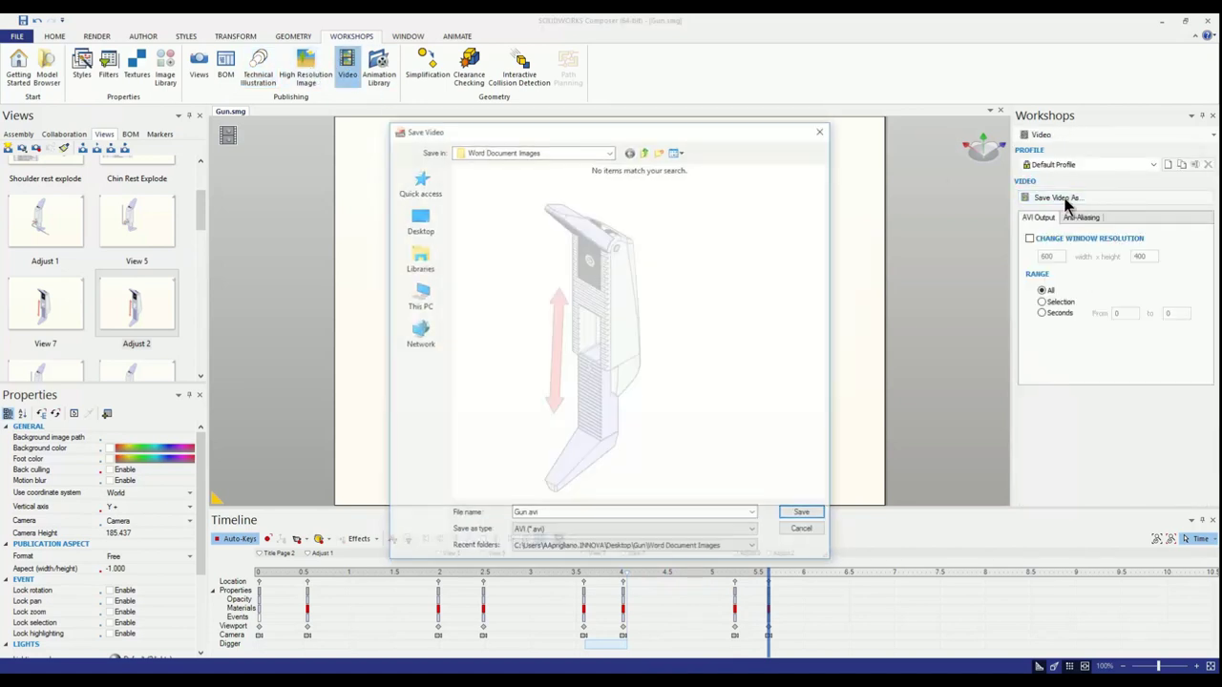
click(716, 532)
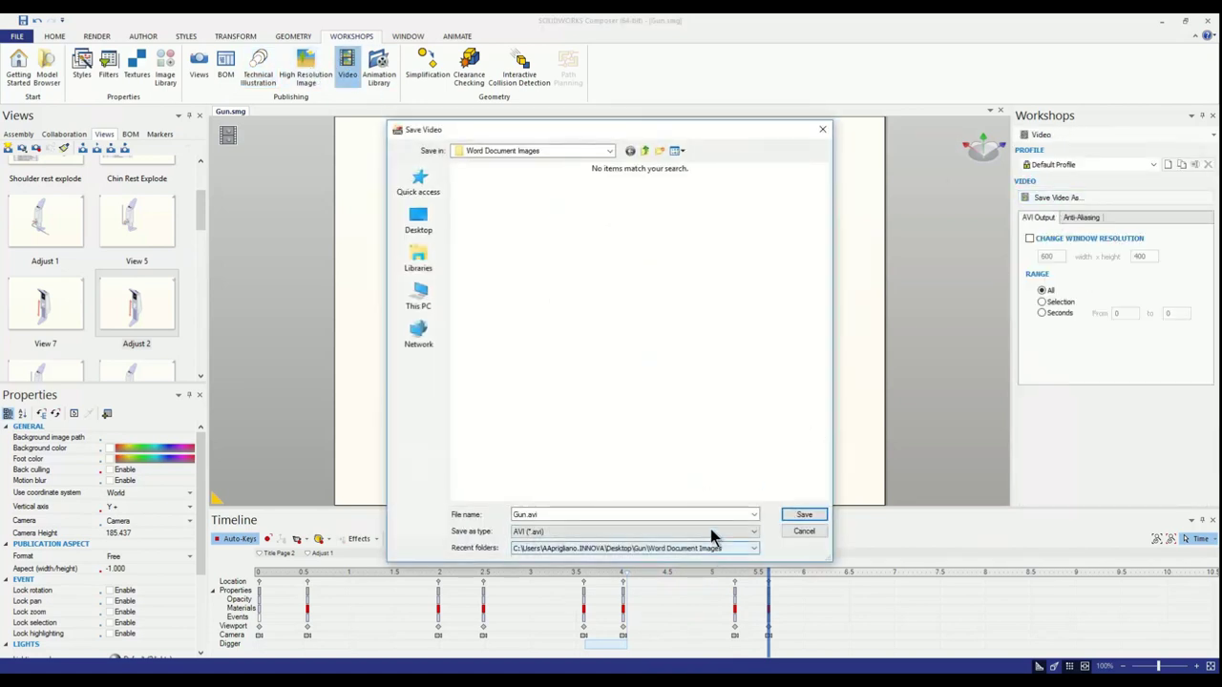
click(821, 129)
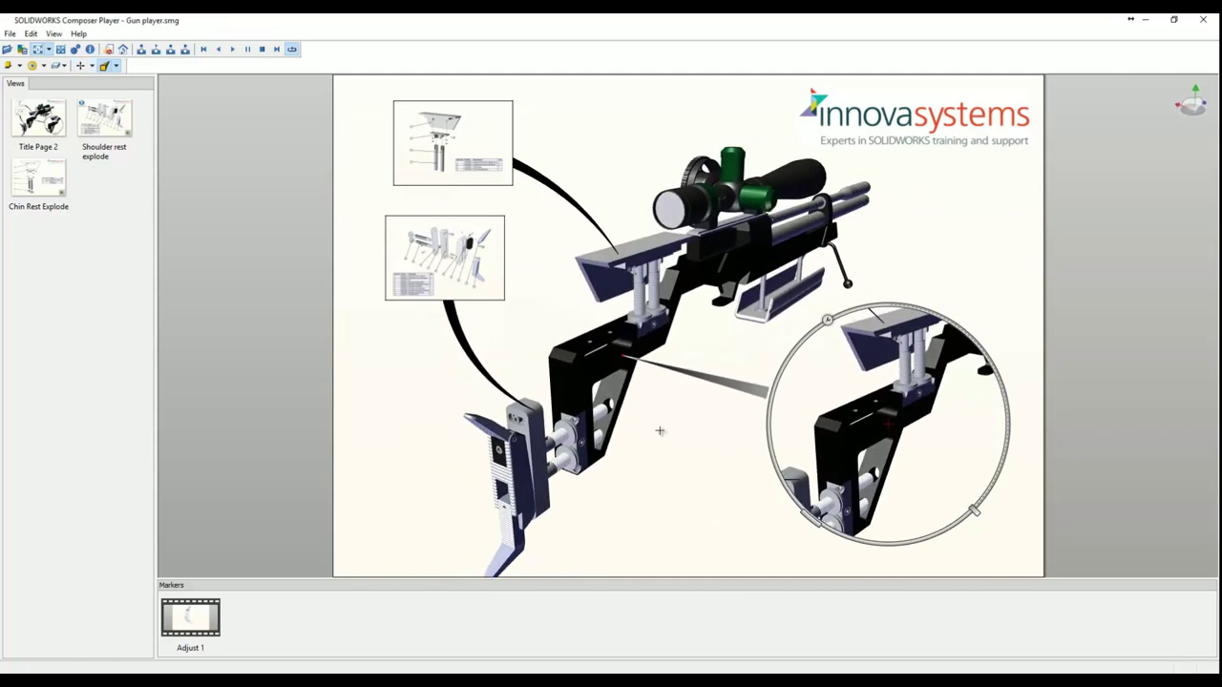
- Change visible parts with the visibility dropdown, adjust the magnifier, then open the Chin Rest Explode view
click(655, 431)
click(43, 66)
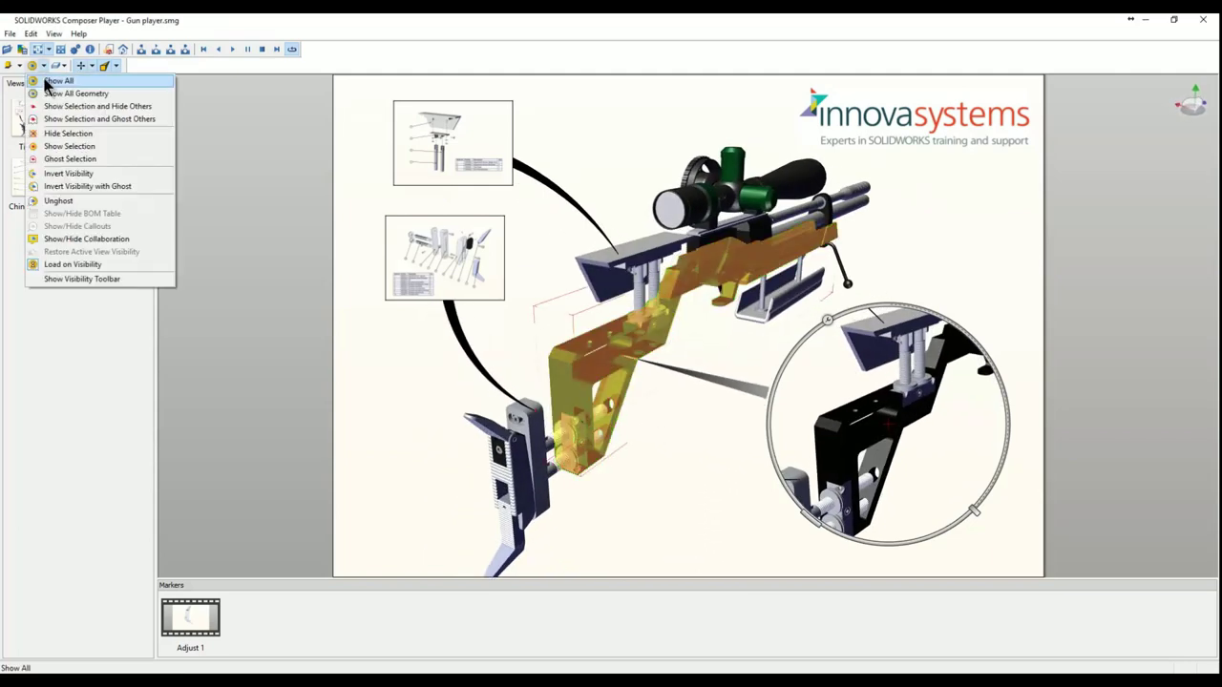
click(50, 131)
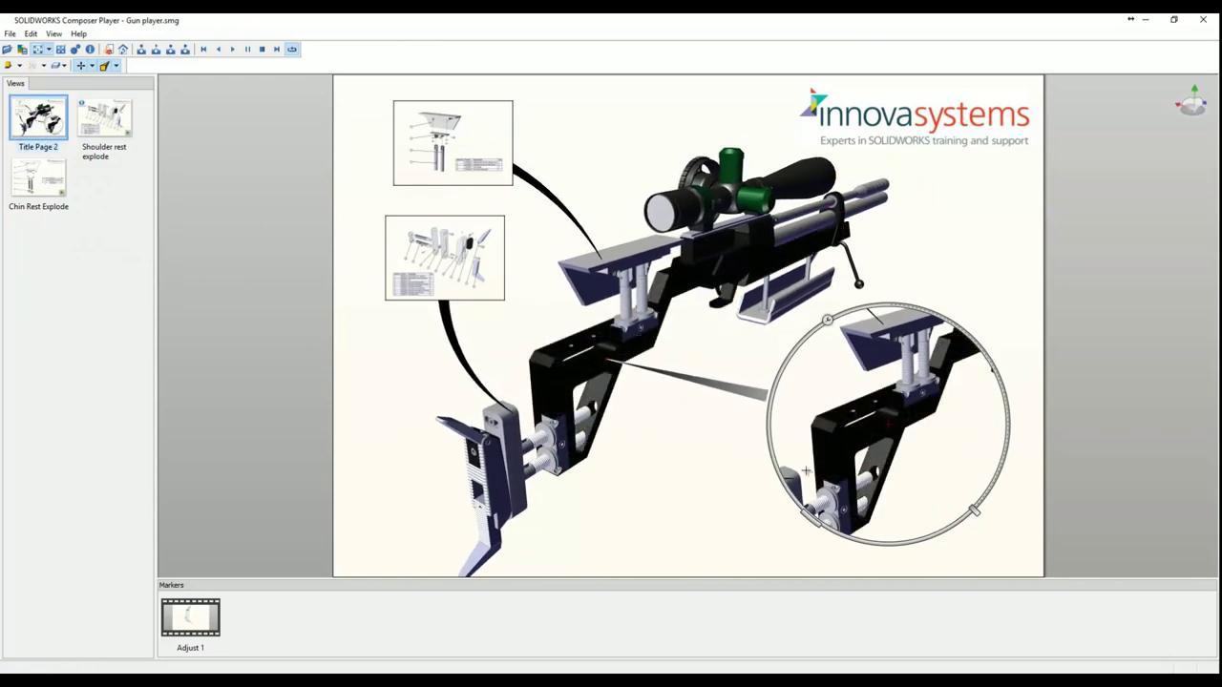
mouse_move(975, 509)
mouse_down()
mouse_move(986, 349)
mouse_move(979, 506)
mouse_up()
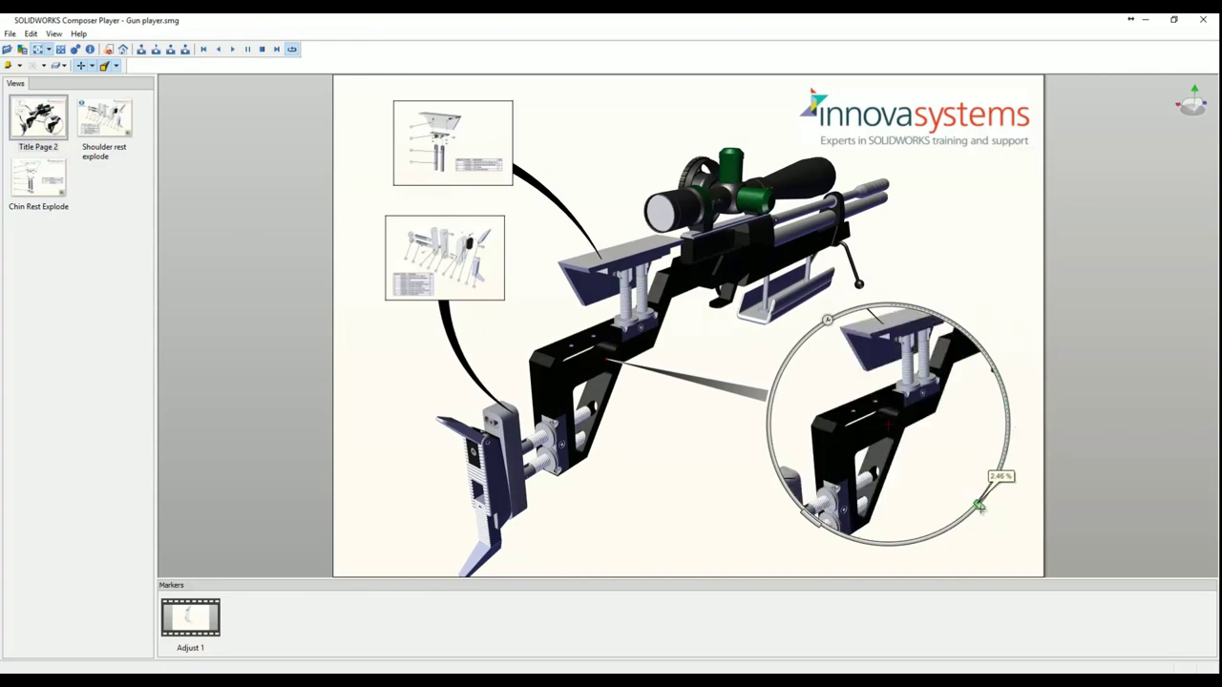
click(452, 143)
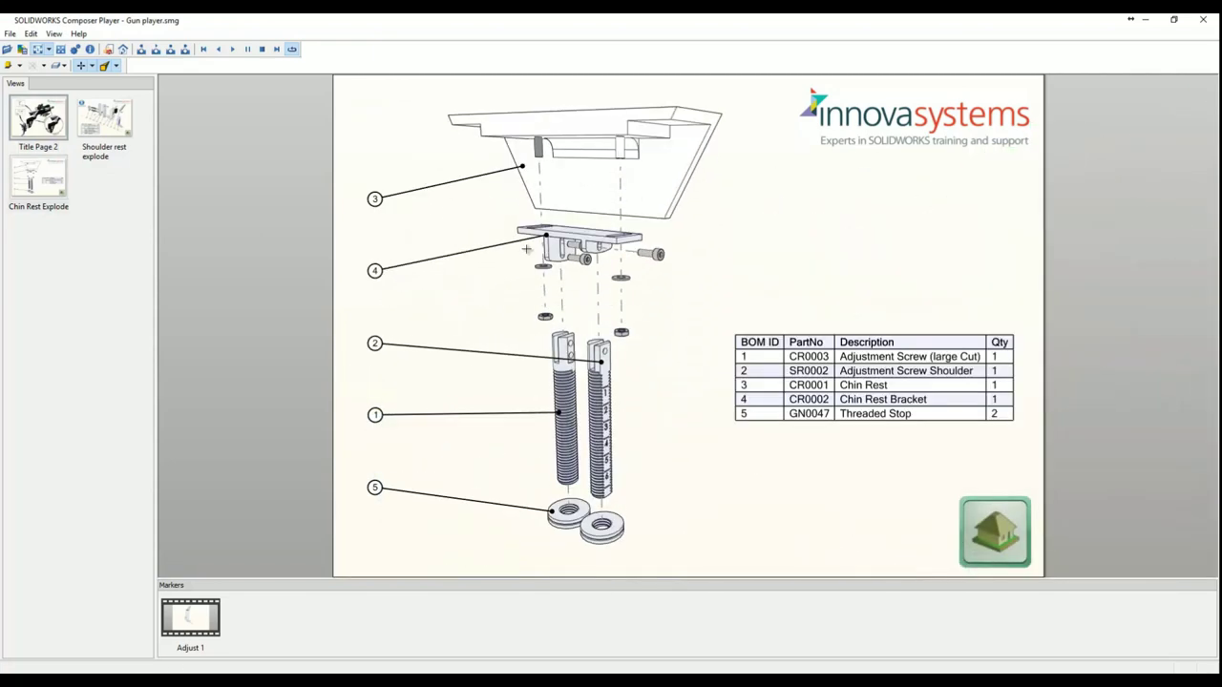
- From the title page, open the Shoulder Rest Explode view, play its sequence, then go Home
click(988, 523)
click(451, 291)
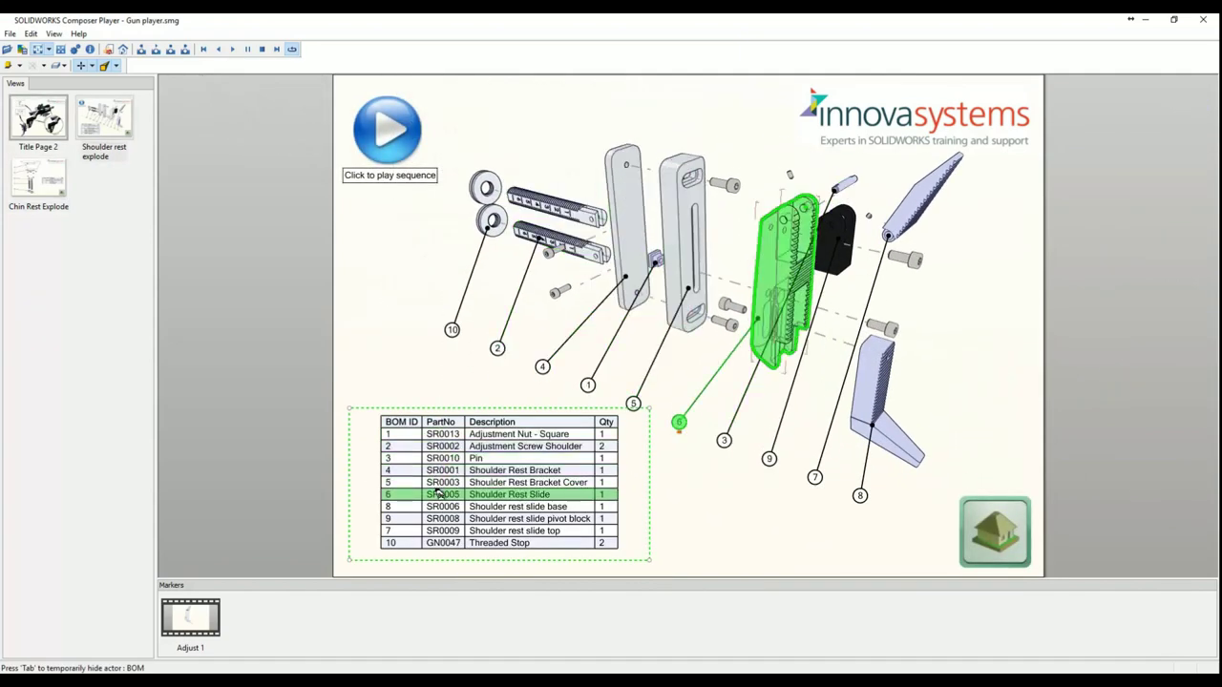
click(395, 129)
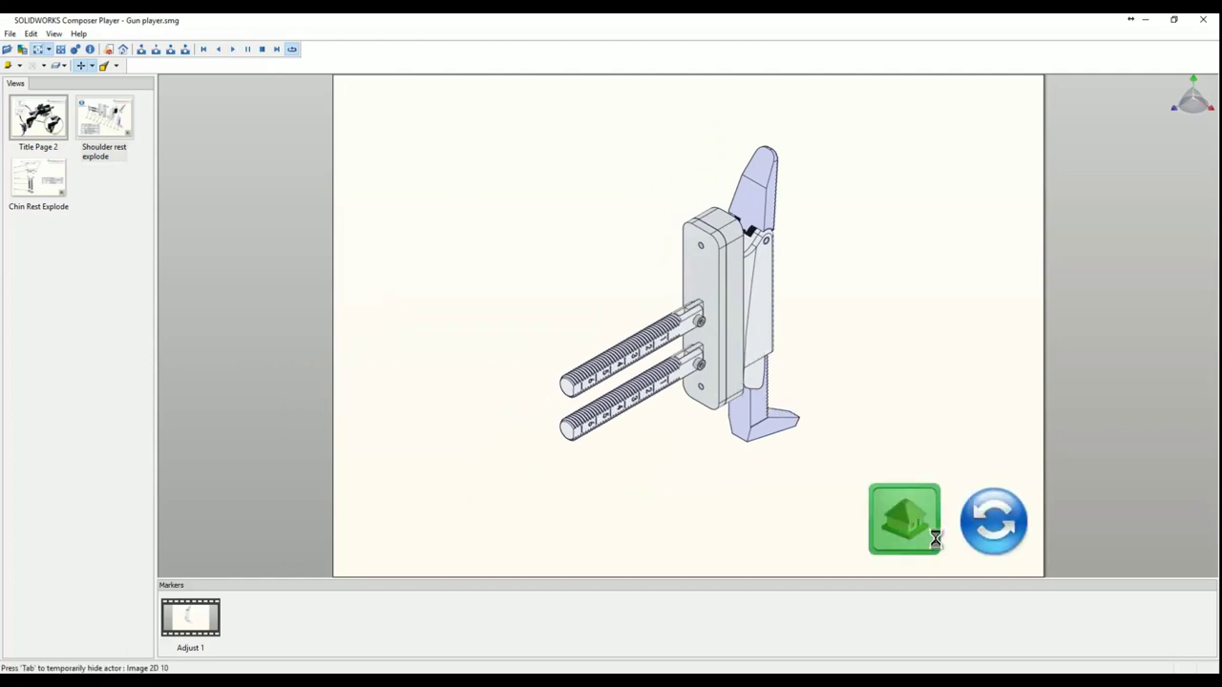
click(934, 538)
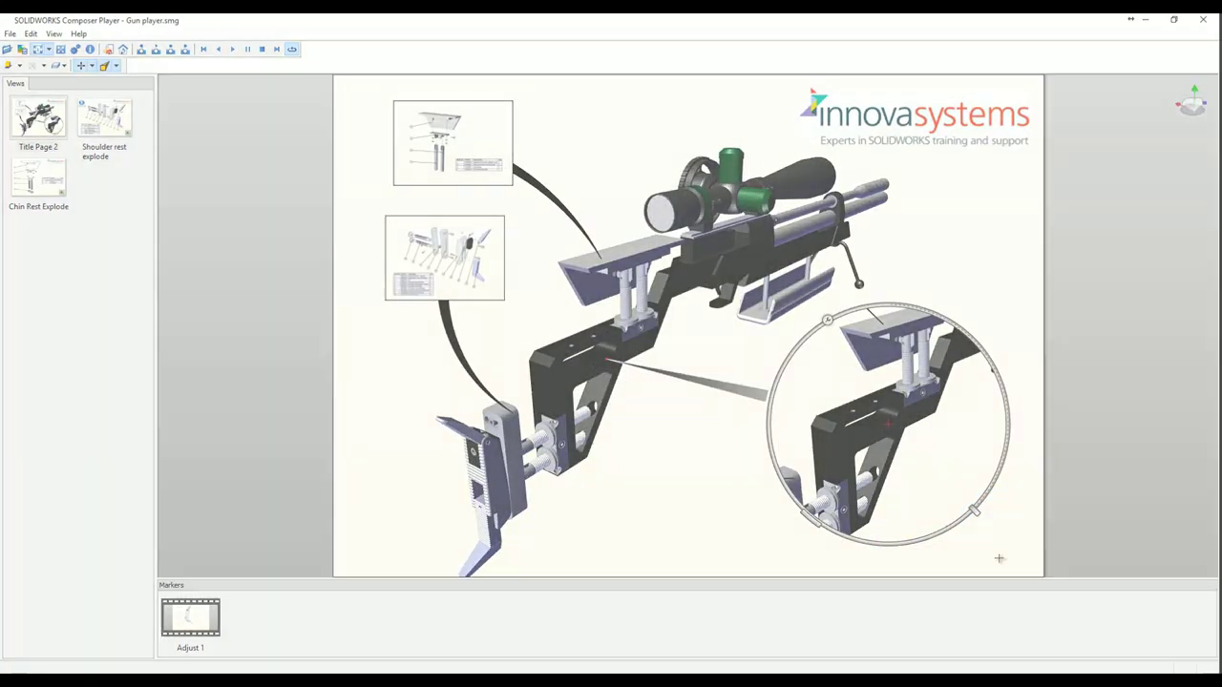